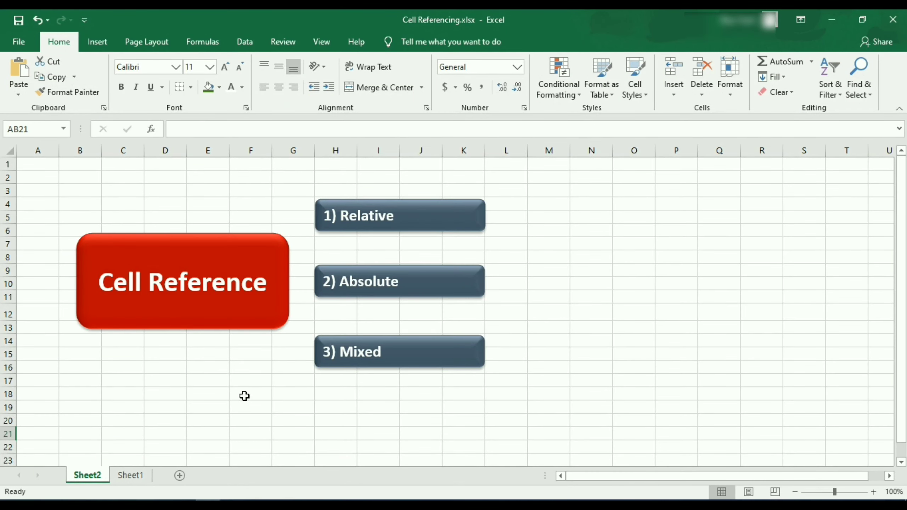
Step: Point out the Cell Reference title and the Relative, Absolute and Mixed labels, then go to Sheet1
click(240, 302)
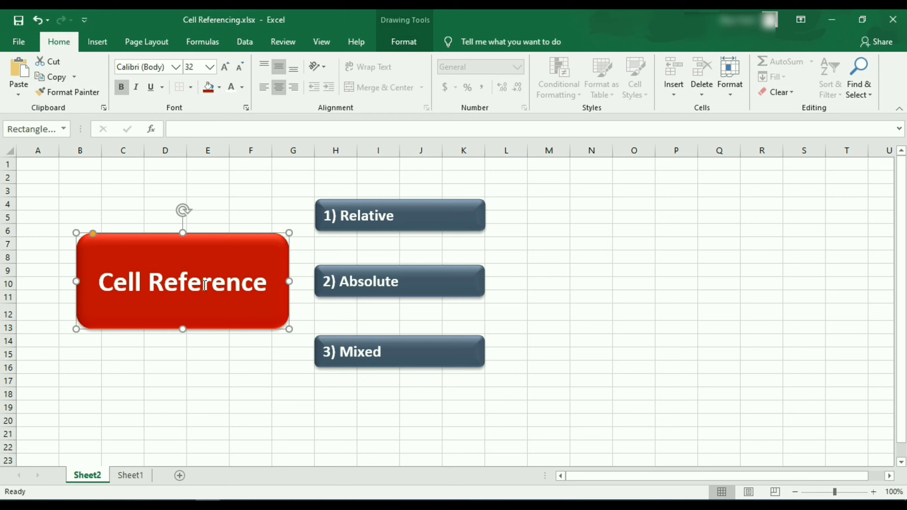
click(369, 219)
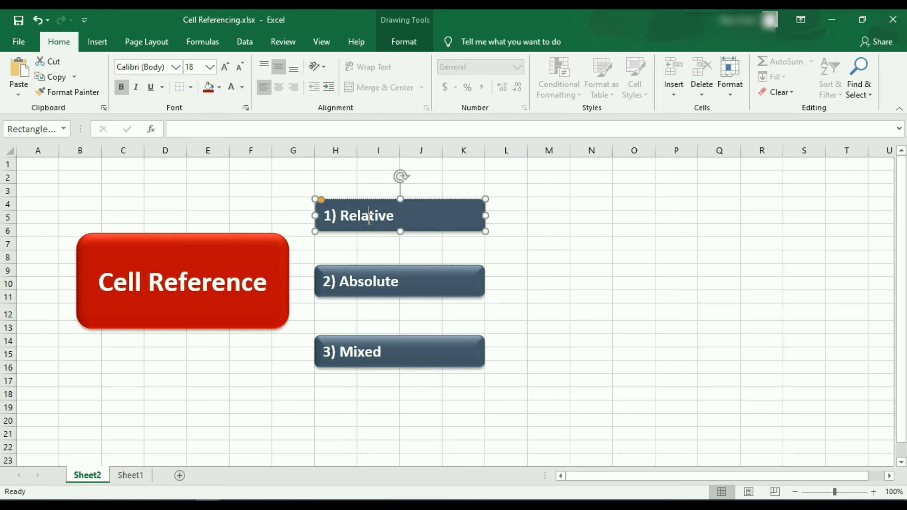
click(372, 282)
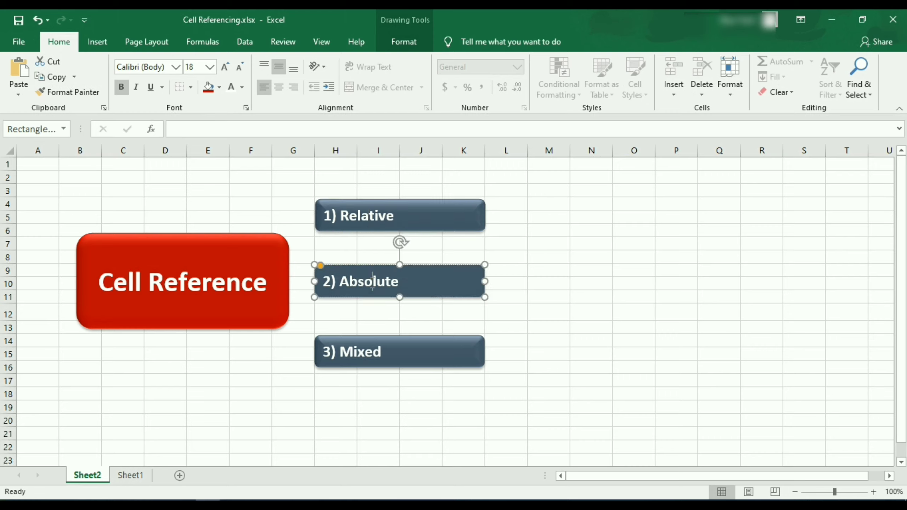
click(367, 352)
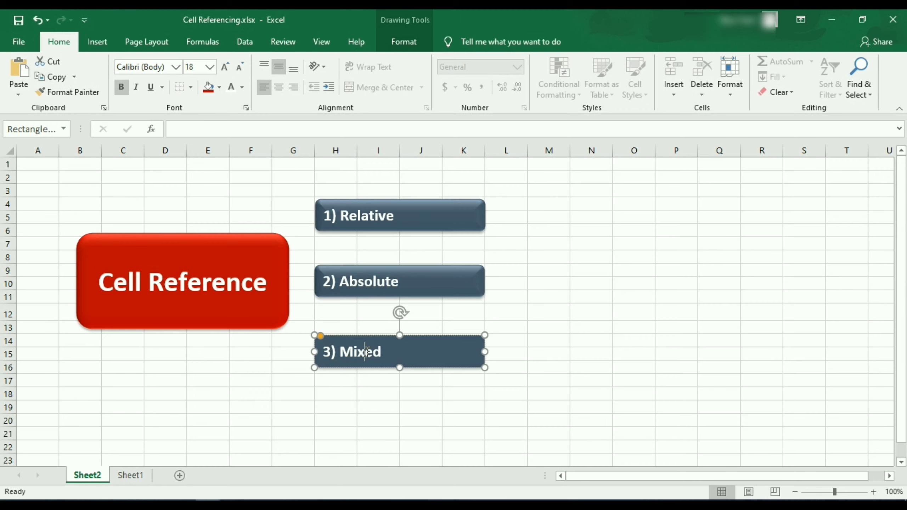
click(137, 479)
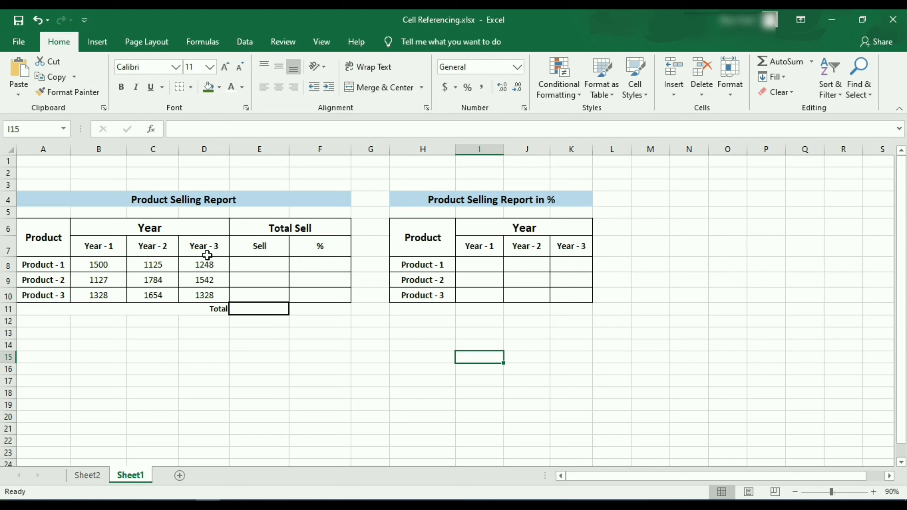
Step: Enter =SUM(B8:D8) in E8 to total Product - 1's three years
click(259, 265)
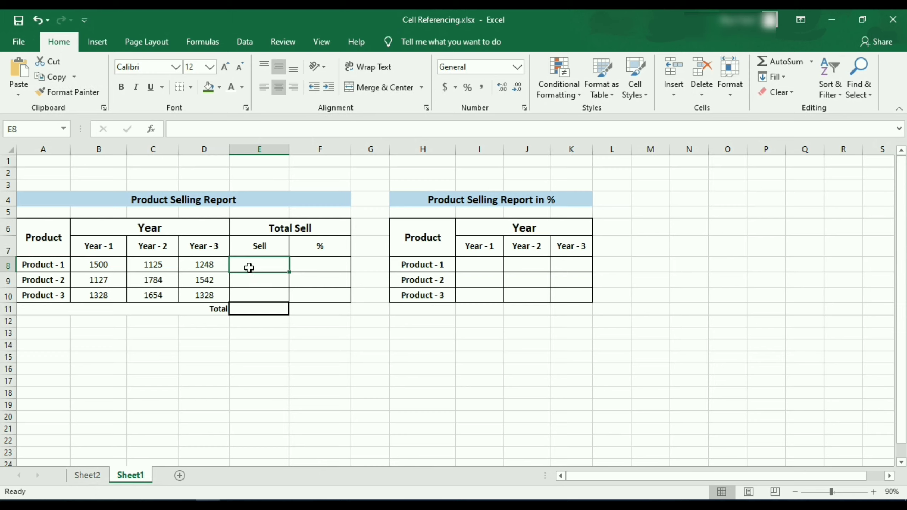
text(=s)
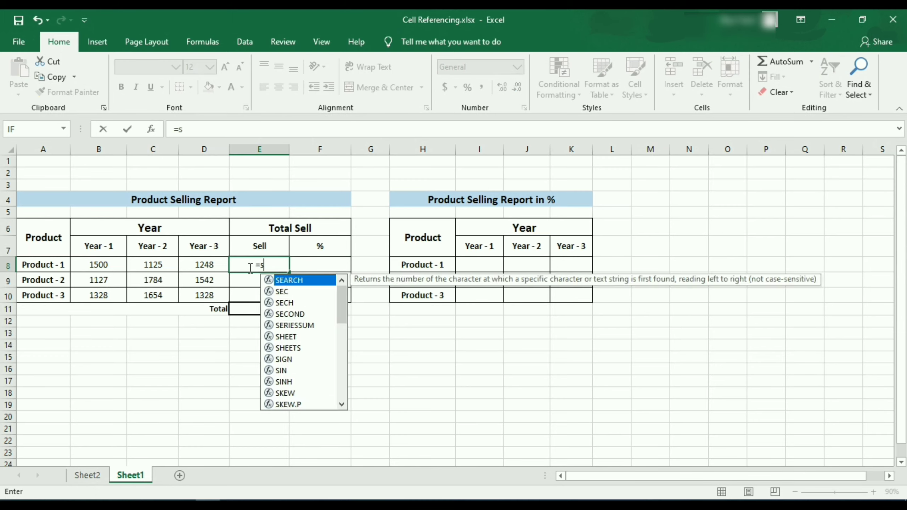
text(um)
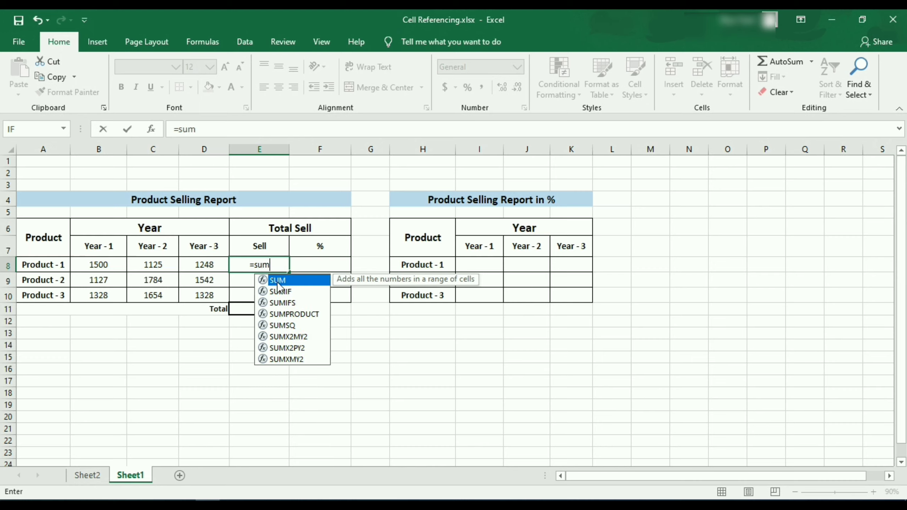
double_click(265, 280)
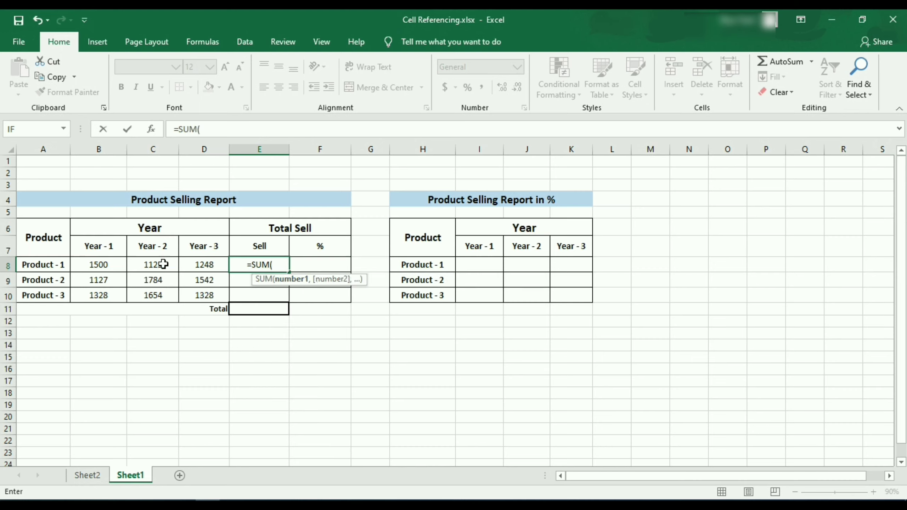
click(105, 264)
drag(105, 264, 194, 265)
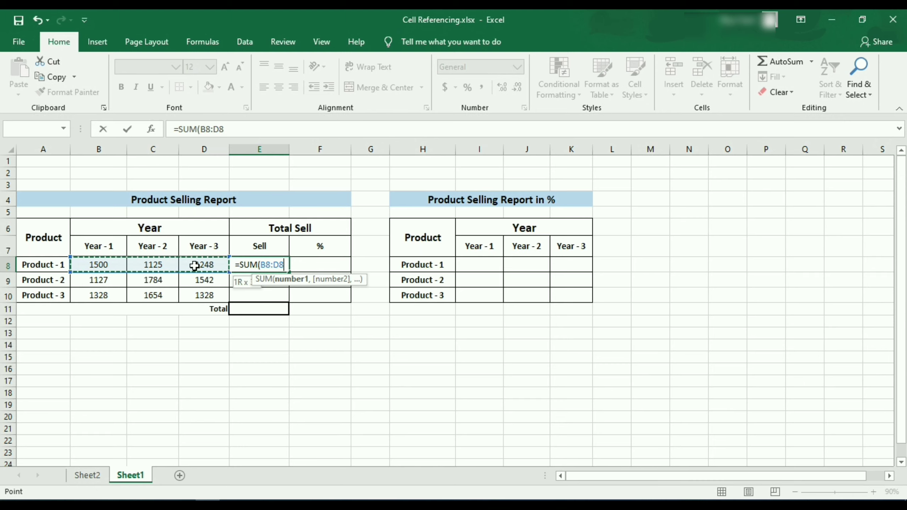
text())
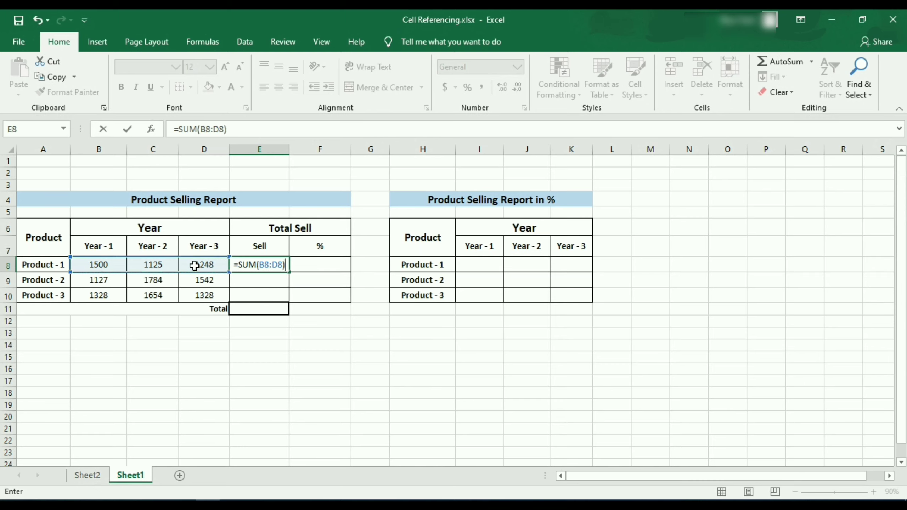
key(Return)
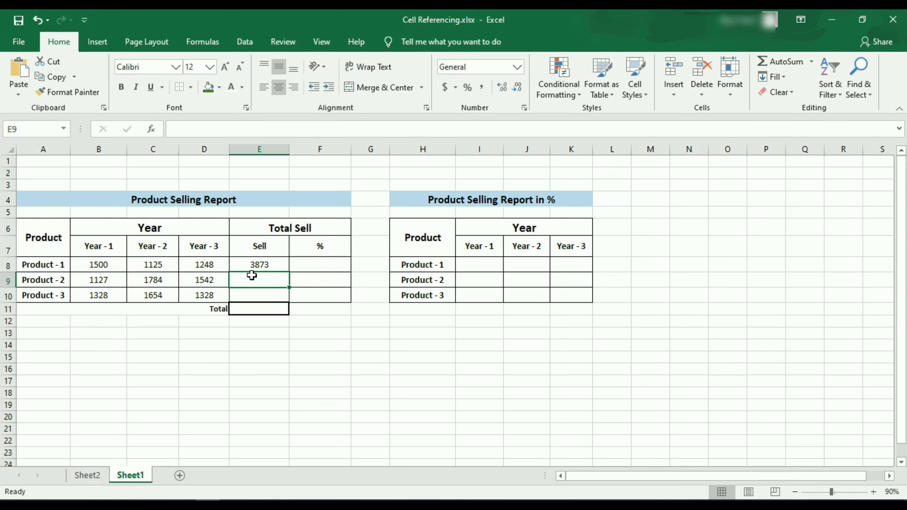
Step: Clear E8 and recreate the same total with AutoSum (Alt+=), showing 3873
click(257, 266)
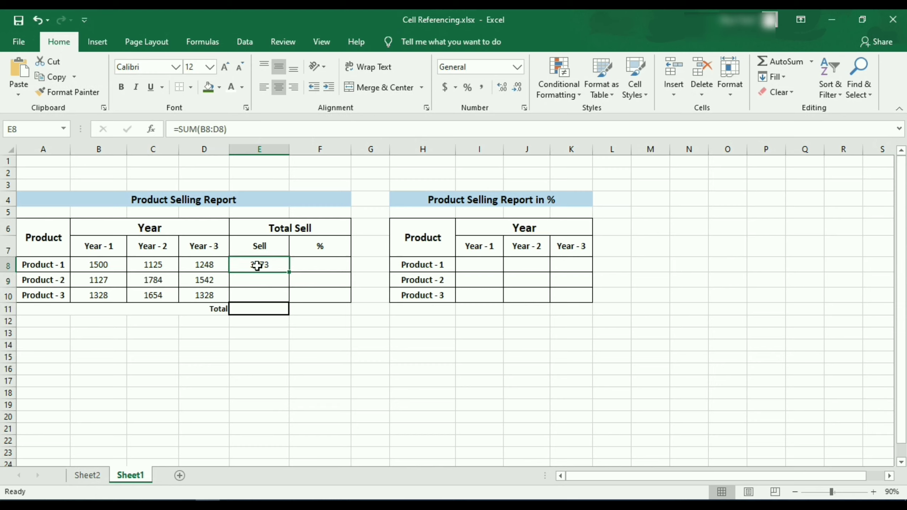
key(Delete)
key(alt+equal)
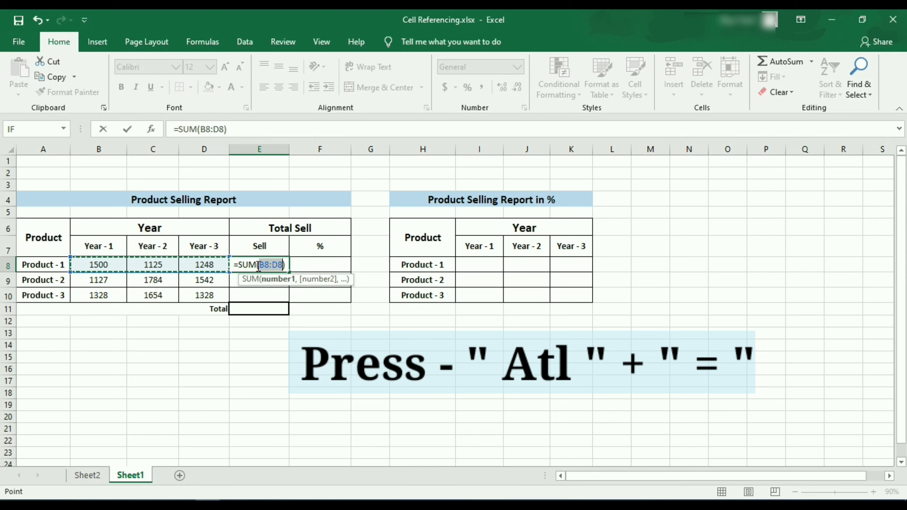
key(Return)
Step: Fill E8's total down to E10 and AutoSum E8:E10 into E11 for a 12636 grand total
click(258, 265)
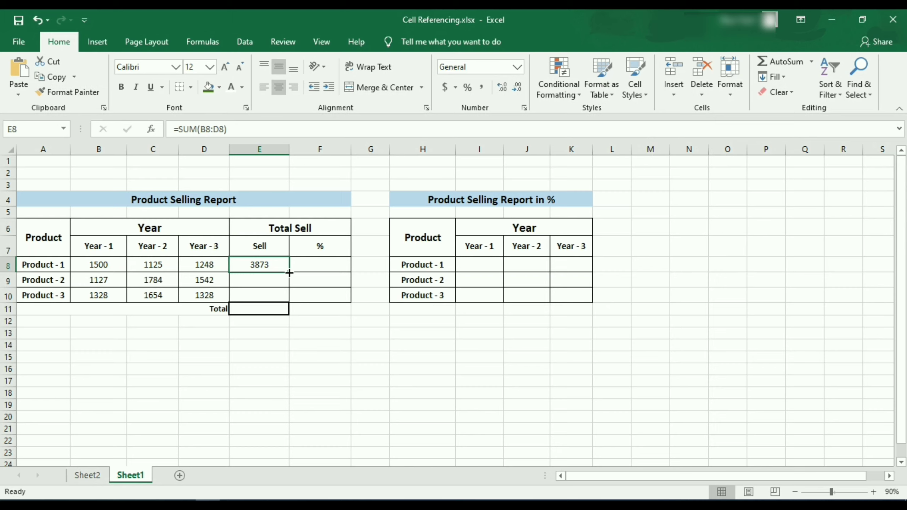
drag(290, 272, 289, 298)
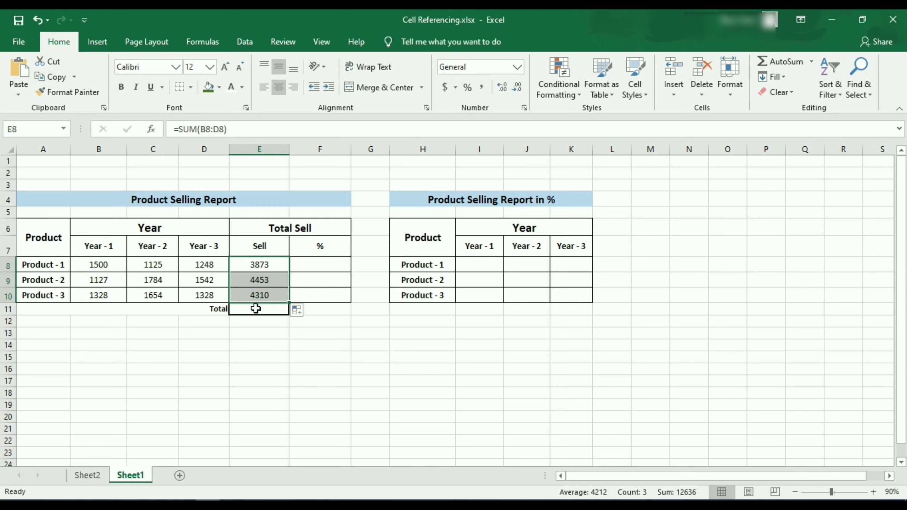
click(256, 308)
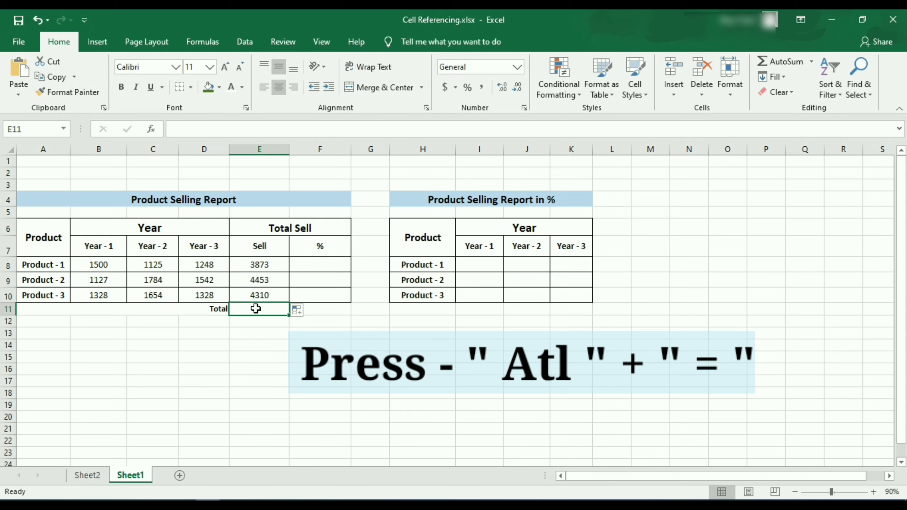
key(alt+equal)
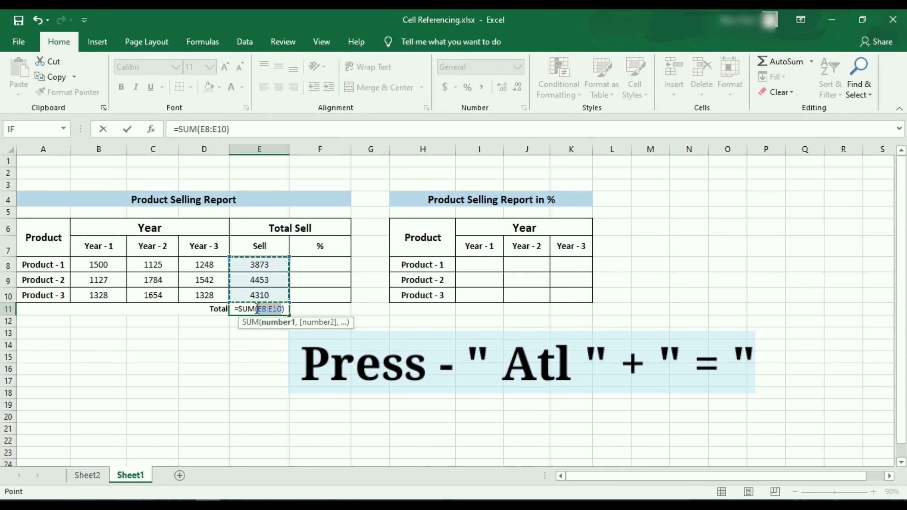
key(Return)
click(263, 265)
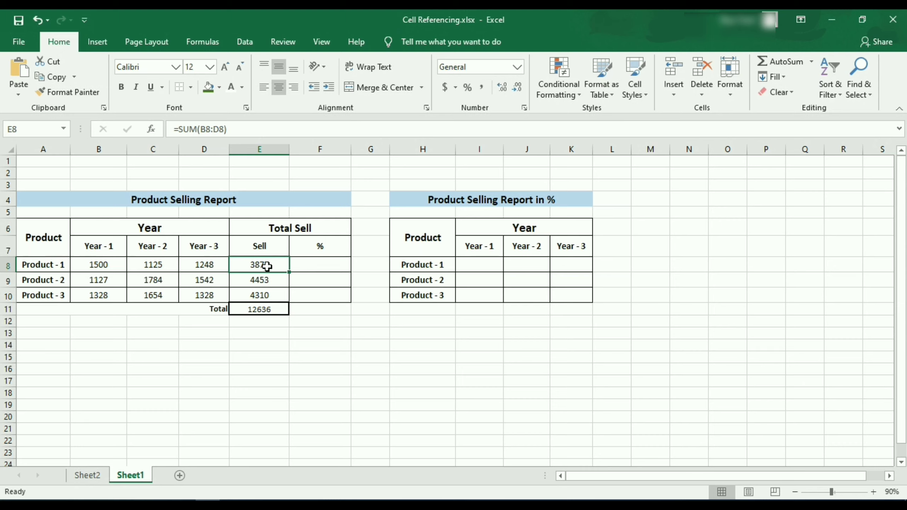
click(233, 129)
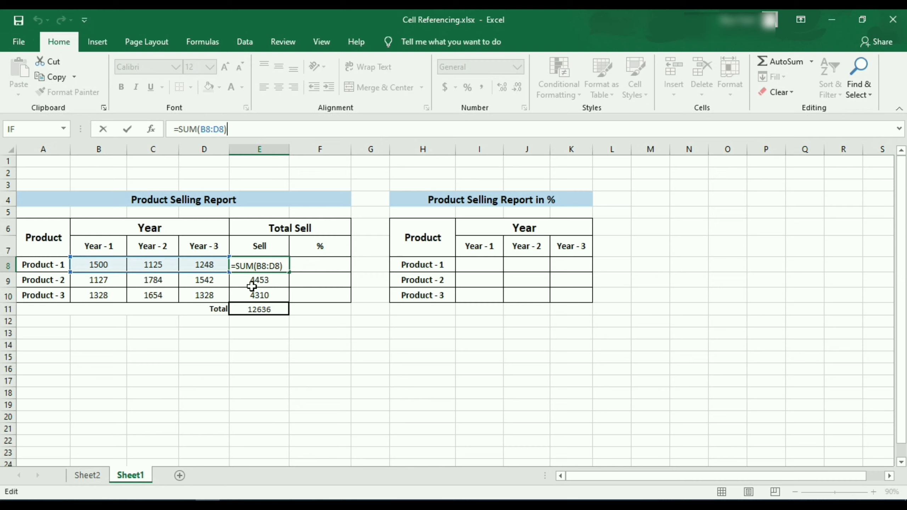
key(ctrl+Return)
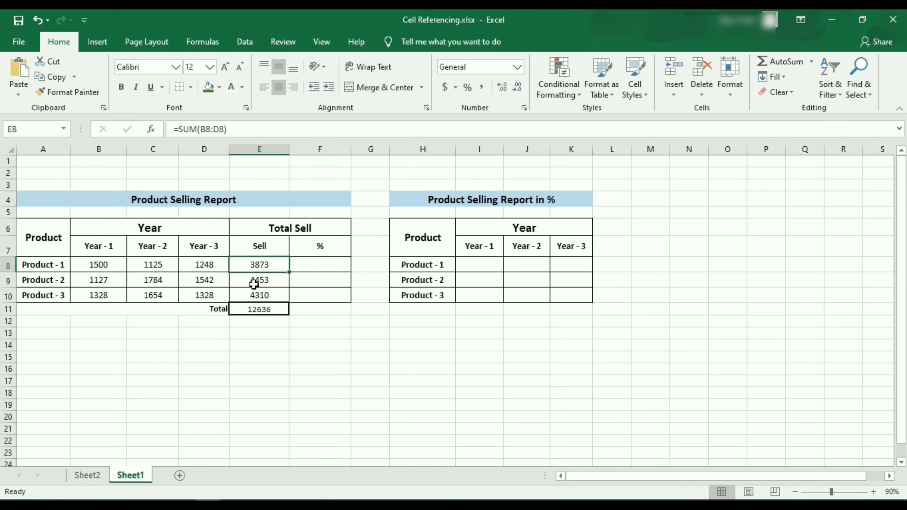
click(254, 284)
double_click(219, 129)
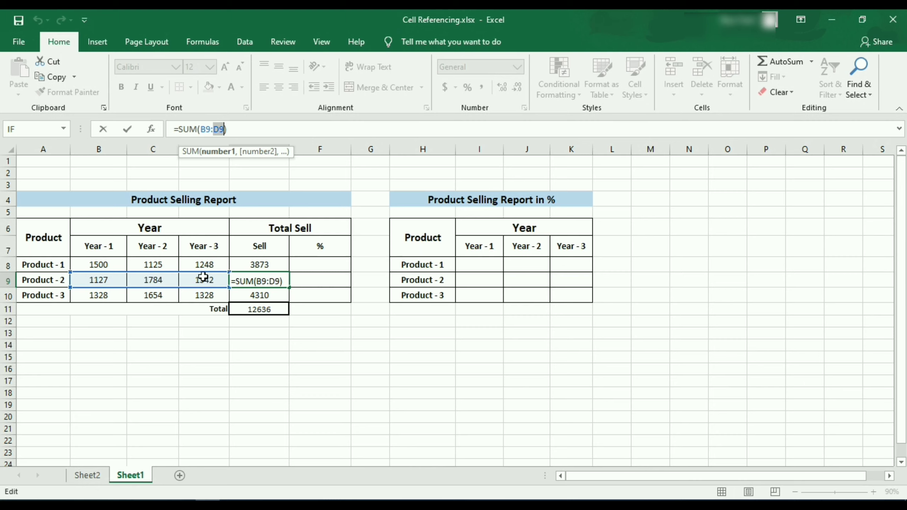
key(Escape)
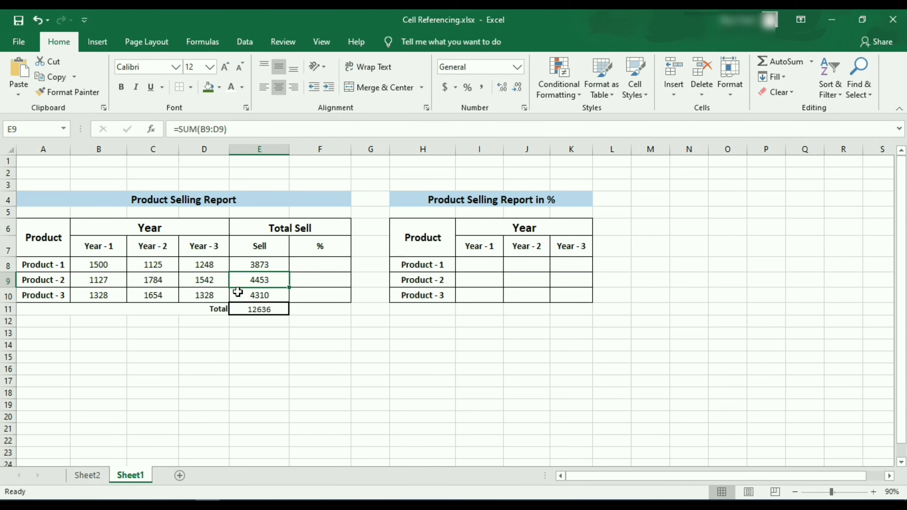
click(264, 294)
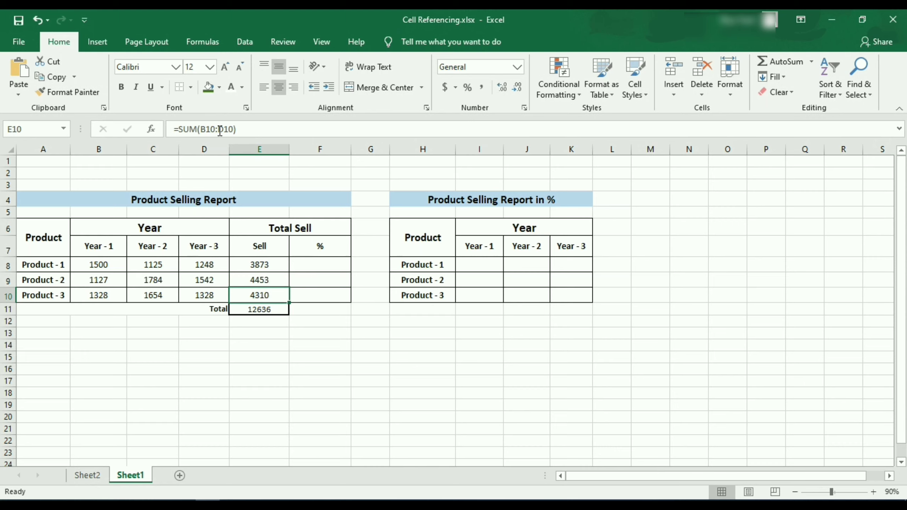
double_click(264, 294)
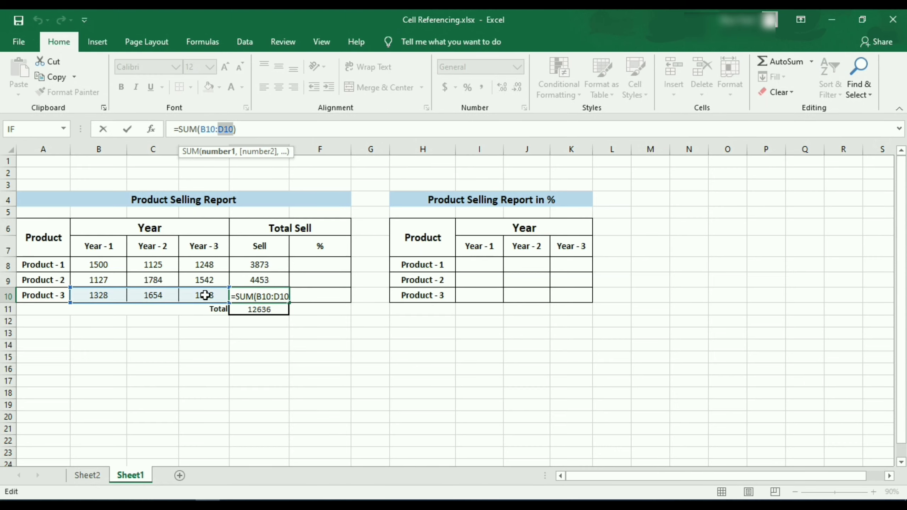
key(Escape)
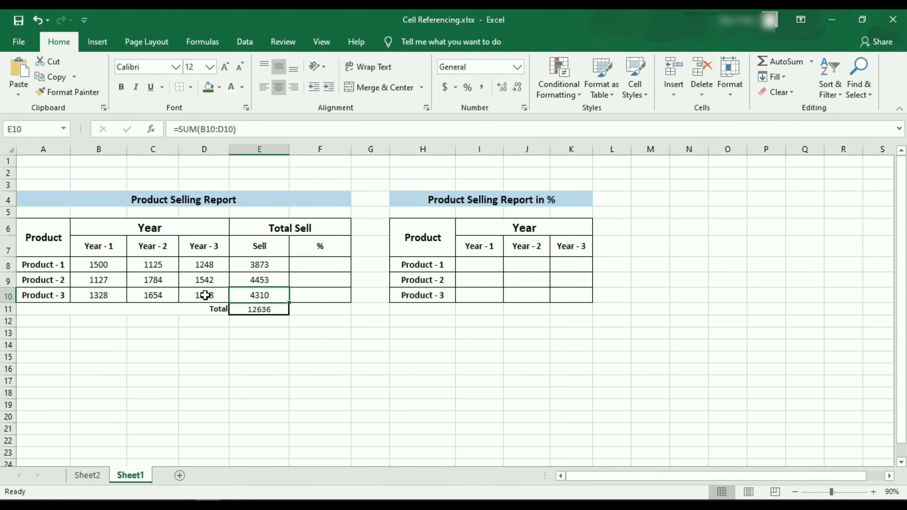
click(265, 264)
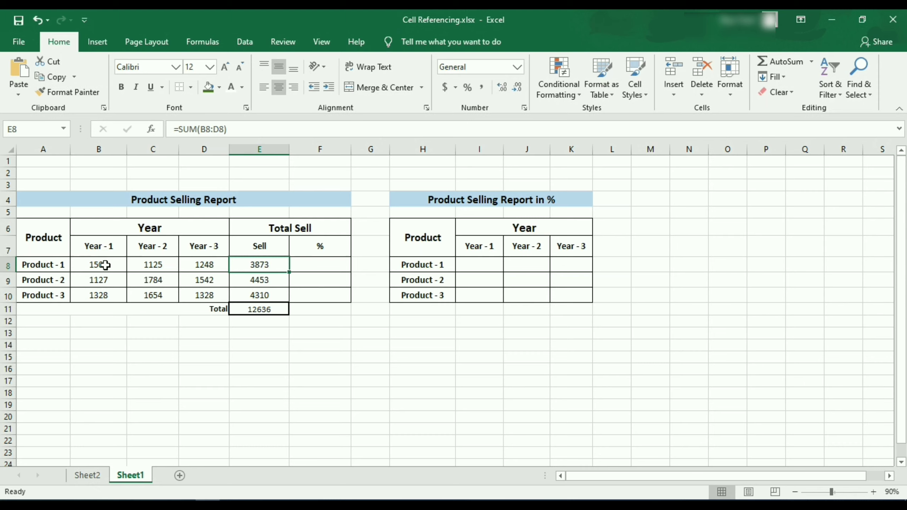
click(254, 283)
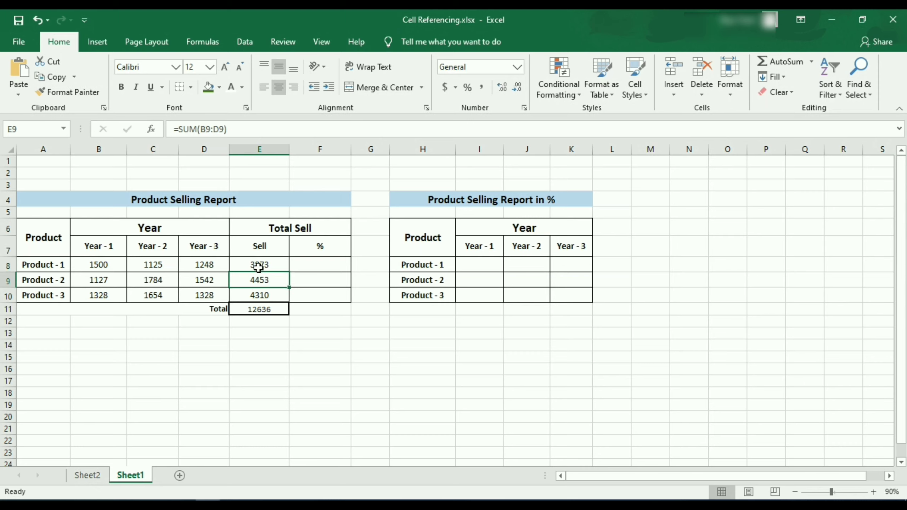
click(259, 267)
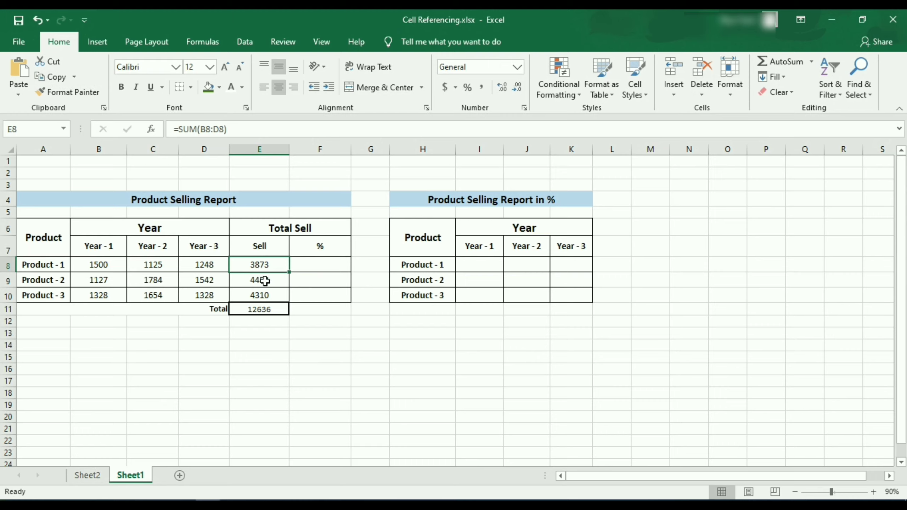
click(266, 313)
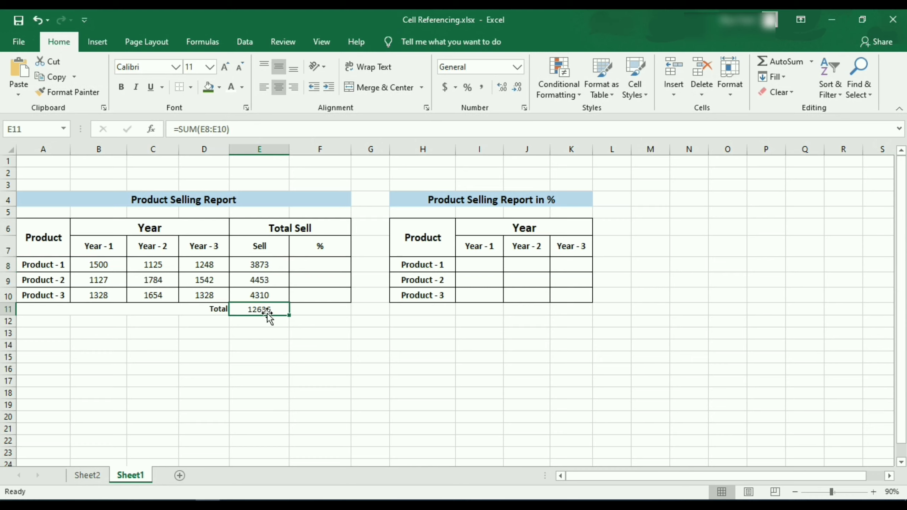
click(265, 265)
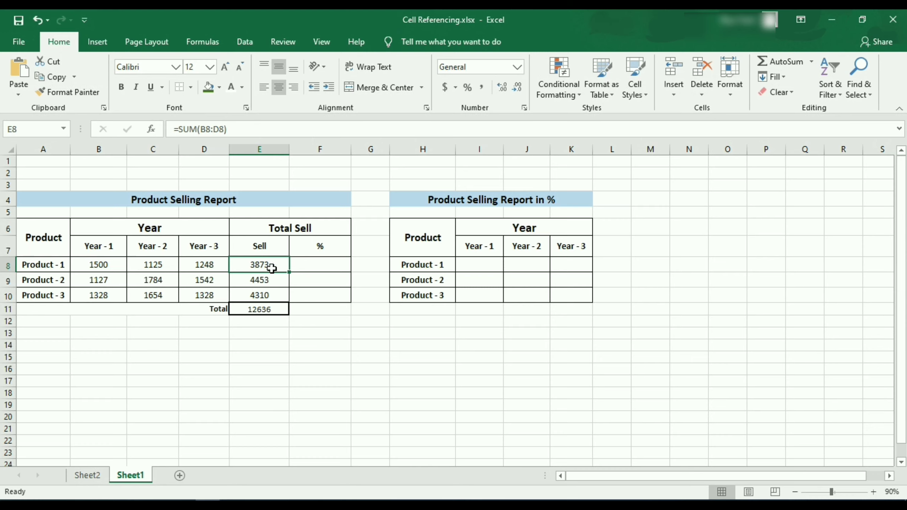
Step: Enter =E8/E11 in F8 for Product - 1's share of total sales
click(315, 266)
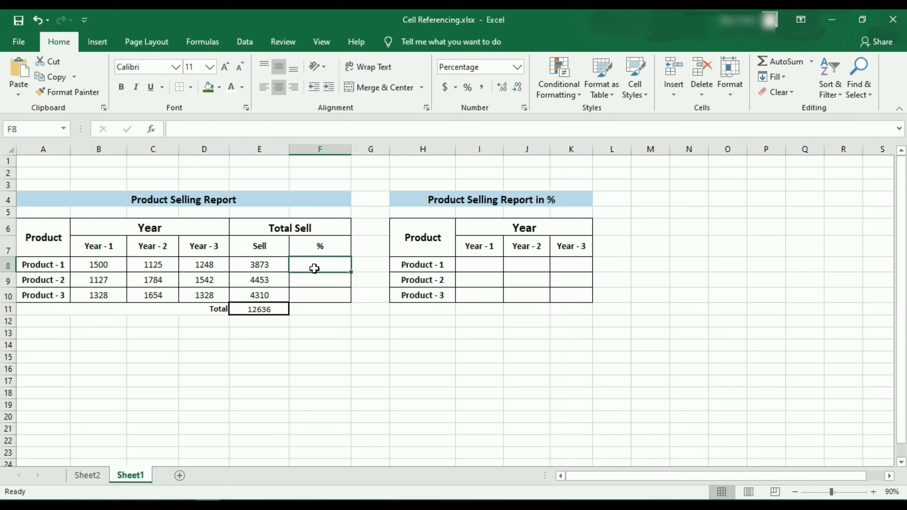
text(=)
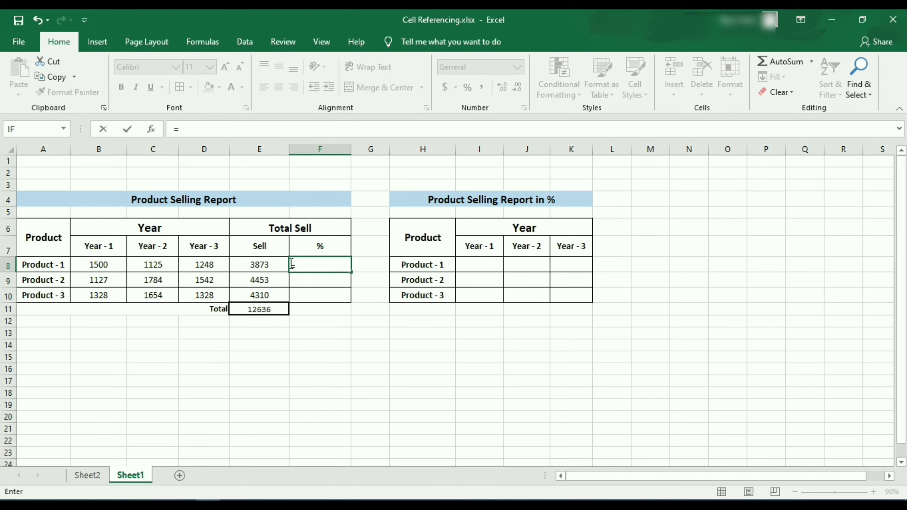
click(268, 264)
text(/)
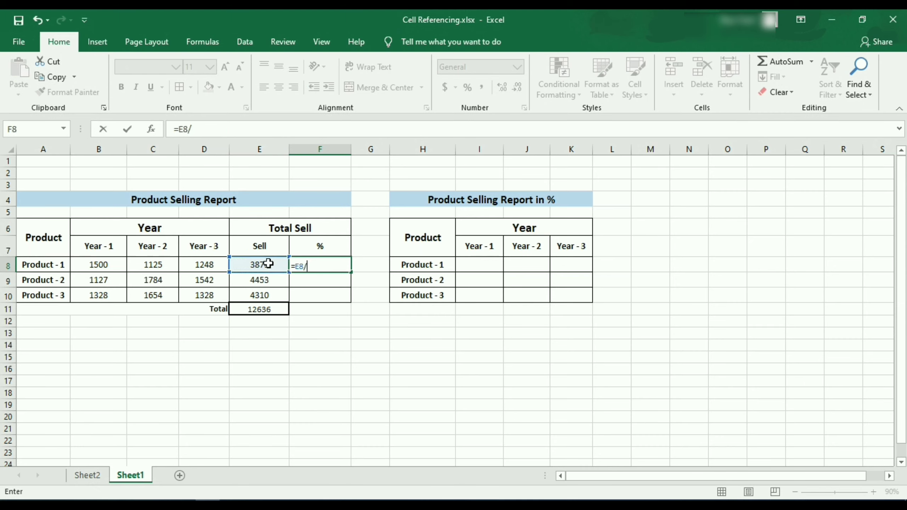
click(262, 309)
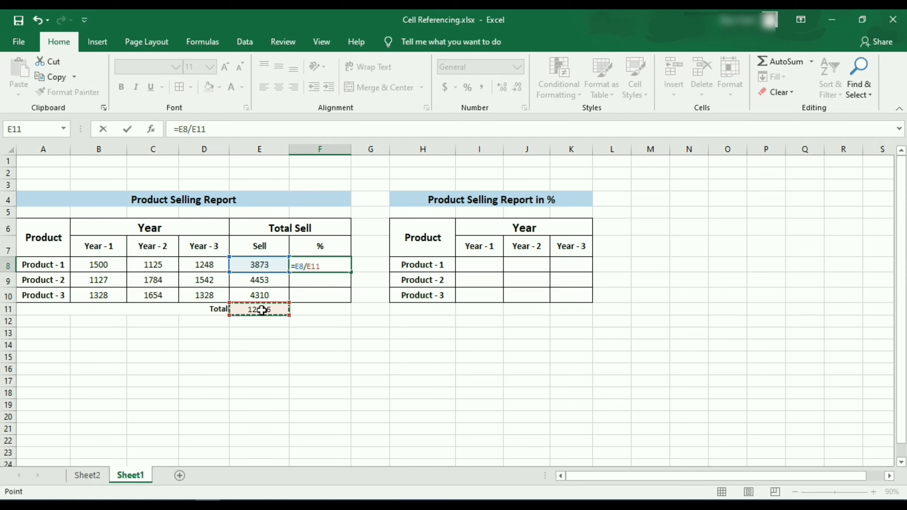
key(Return)
Step: Format F8 as a centred percentage (31%) and copy it to F9, which shows #DIV/0!
click(302, 266)
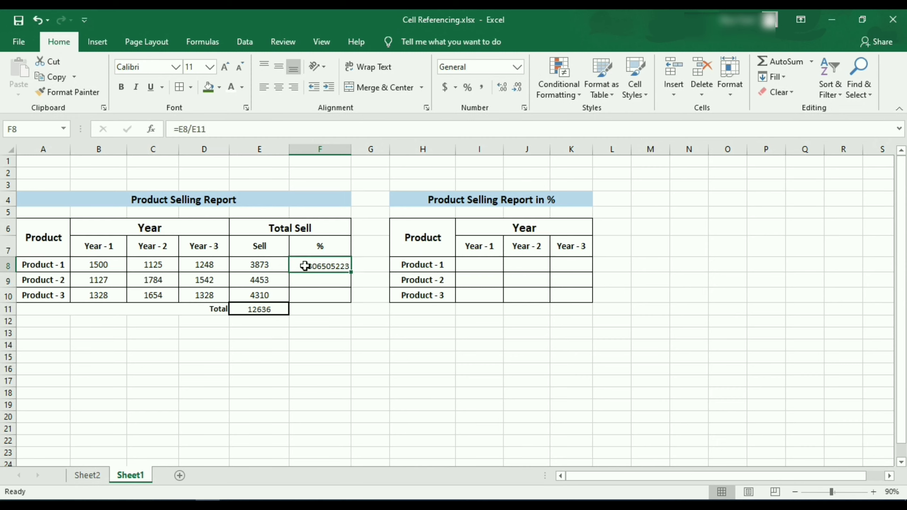
click(468, 93)
click(280, 88)
click(279, 67)
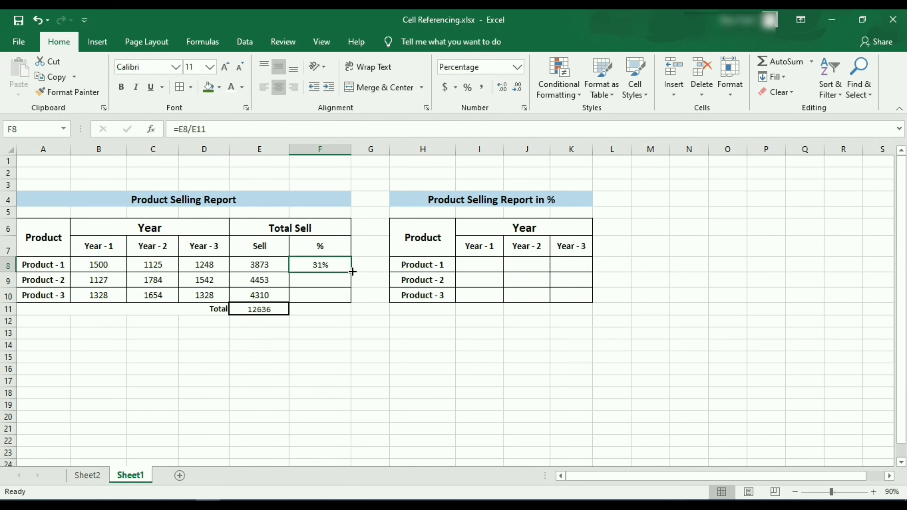
drag(351, 273, 352, 285)
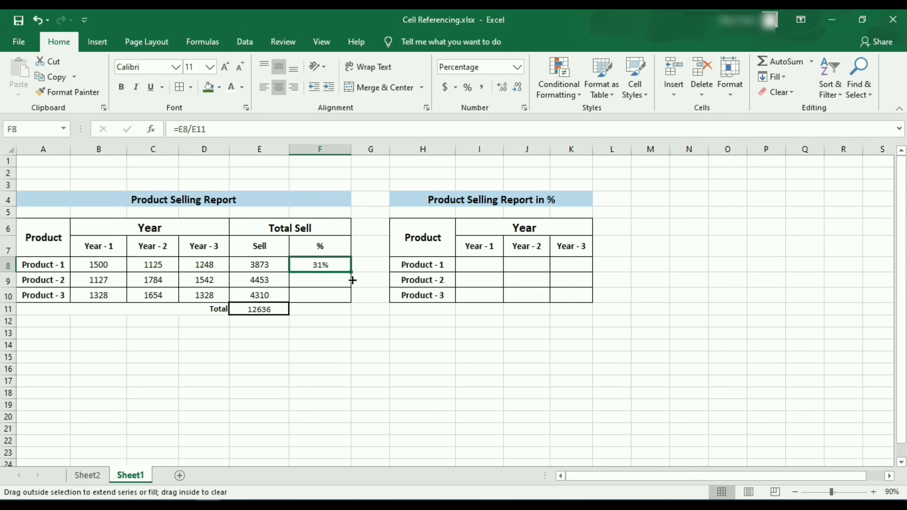
Step: Compare F8 and F9 formulas to show F9 wrongly divides by the empty E12
click(332, 282)
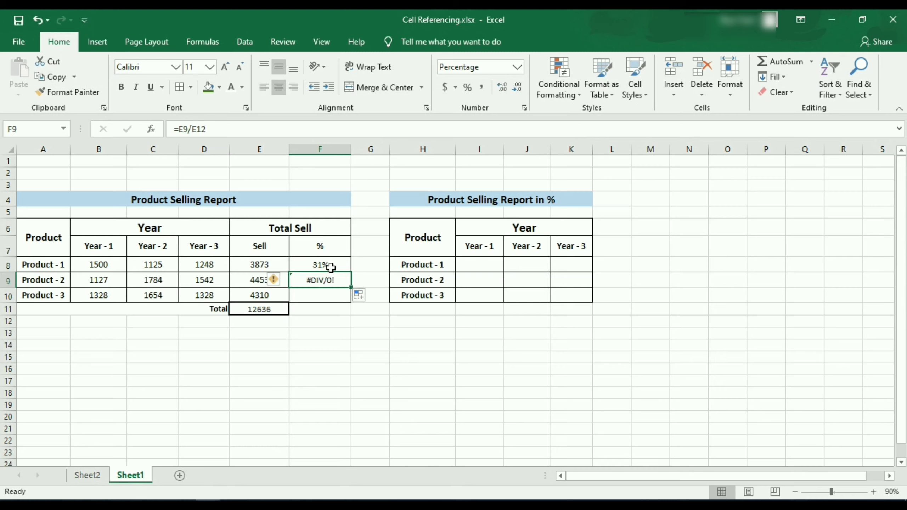
click(331, 266)
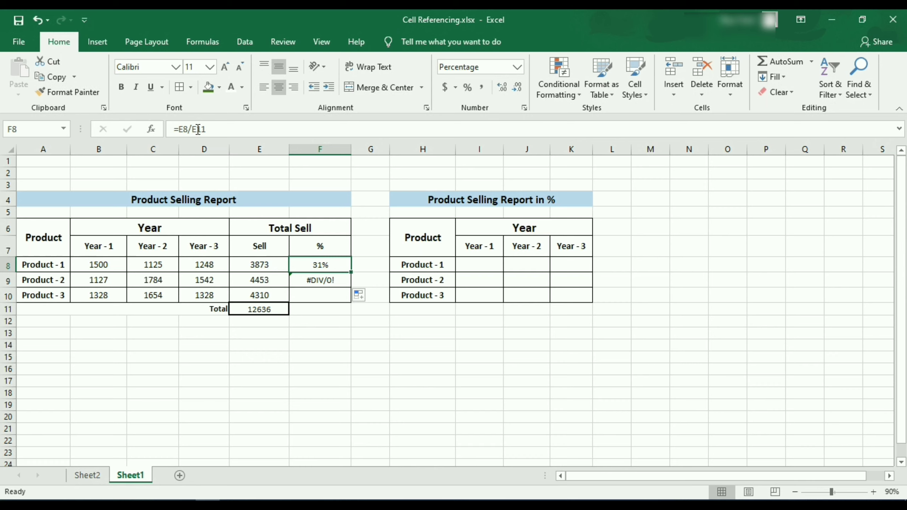
click(181, 131)
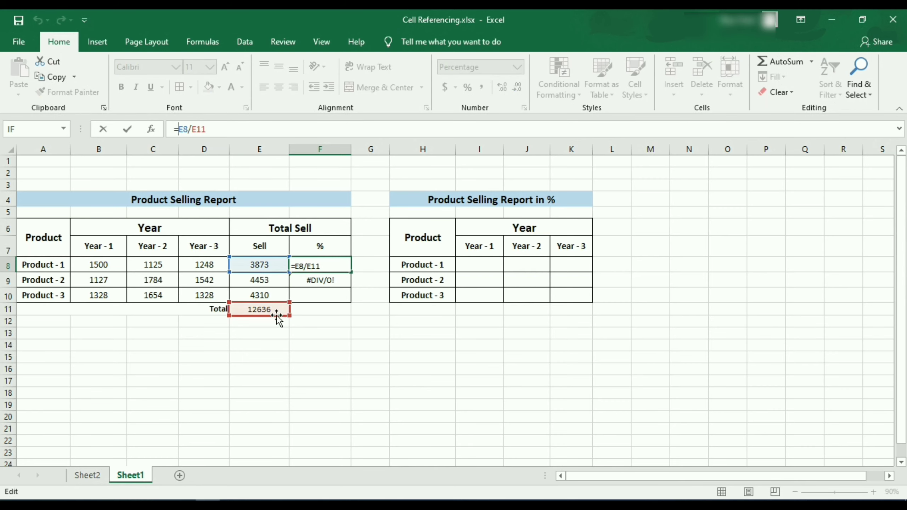
key(ctrl+Return)
click(316, 282)
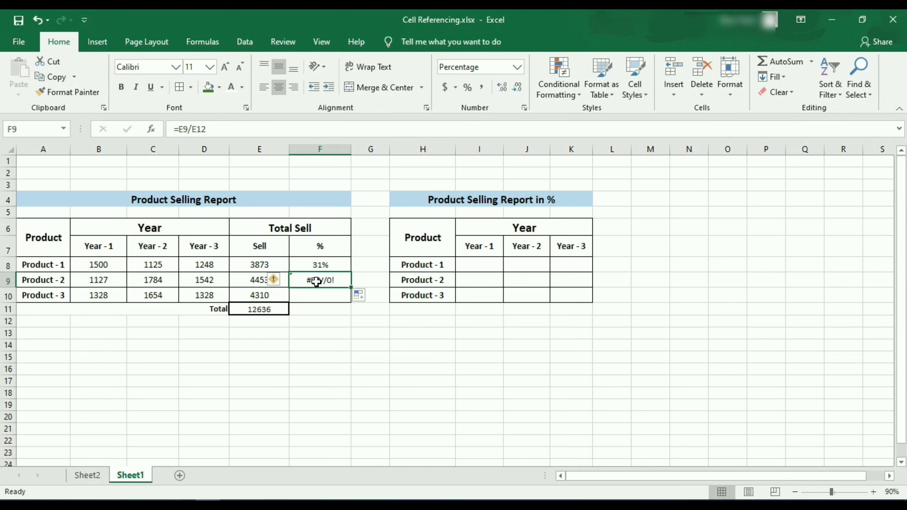
click(182, 129)
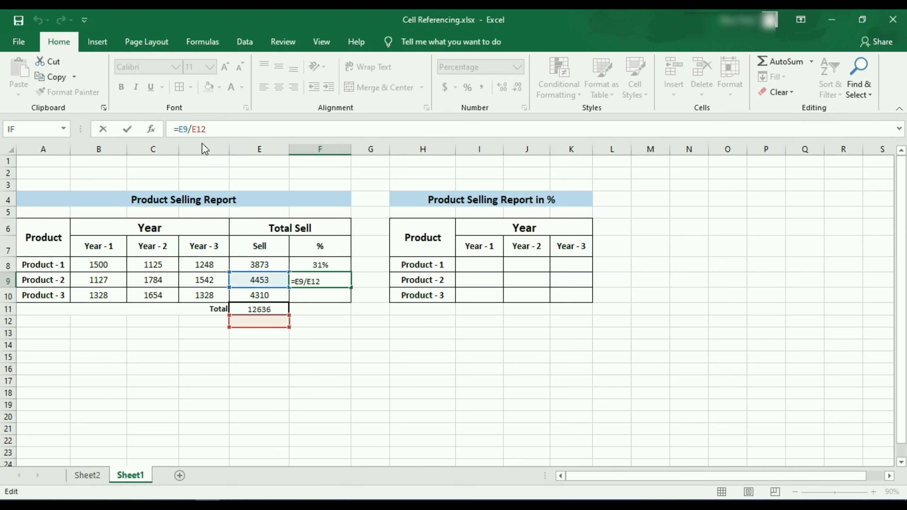
click(200, 129)
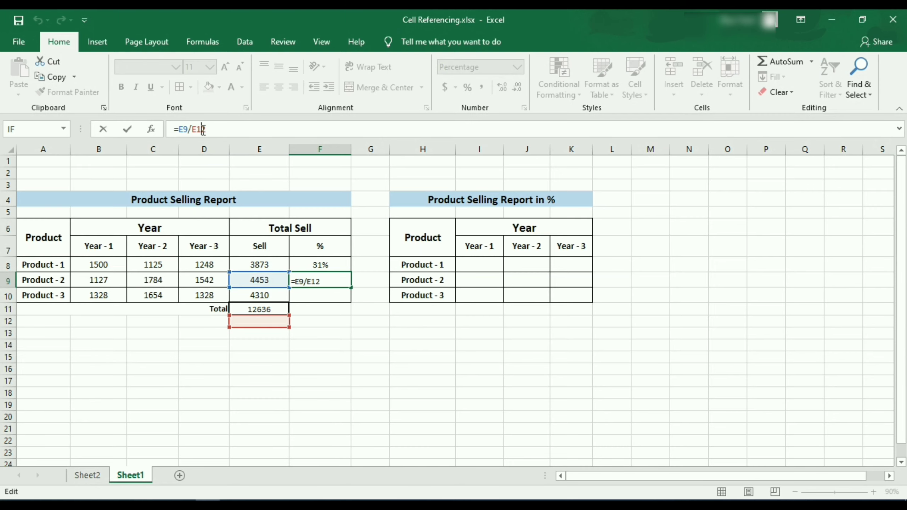
key(ctrl+Return)
click(267, 310)
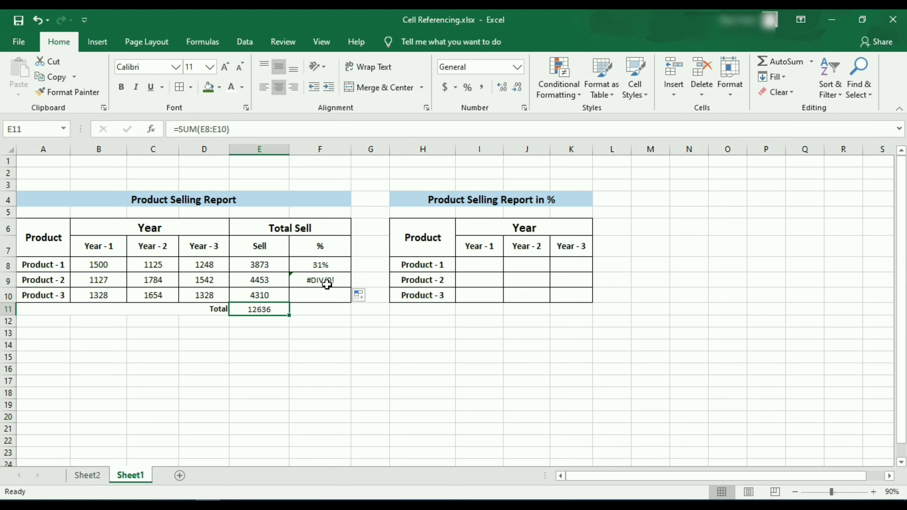
Step: Cycle F8's E11 reference through all F4 reference types, ending on absolute $E$11
click(325, 264)
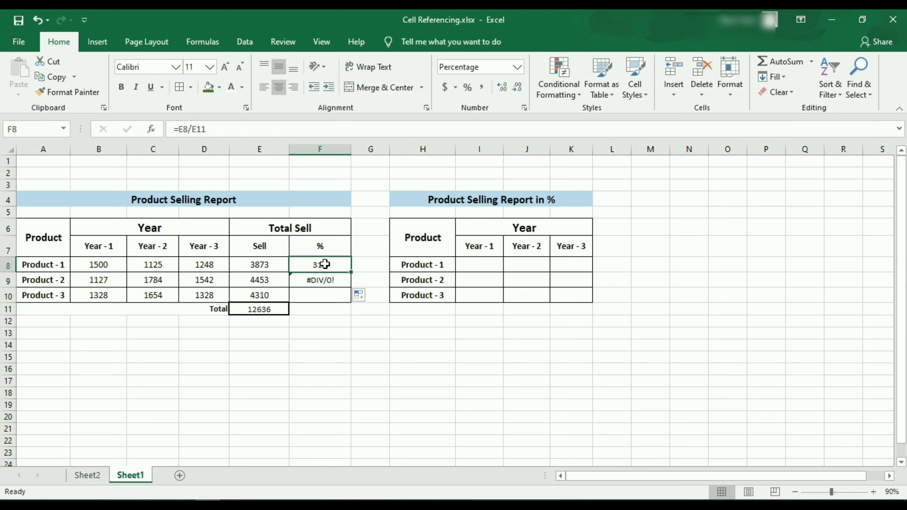
click(192, 129)
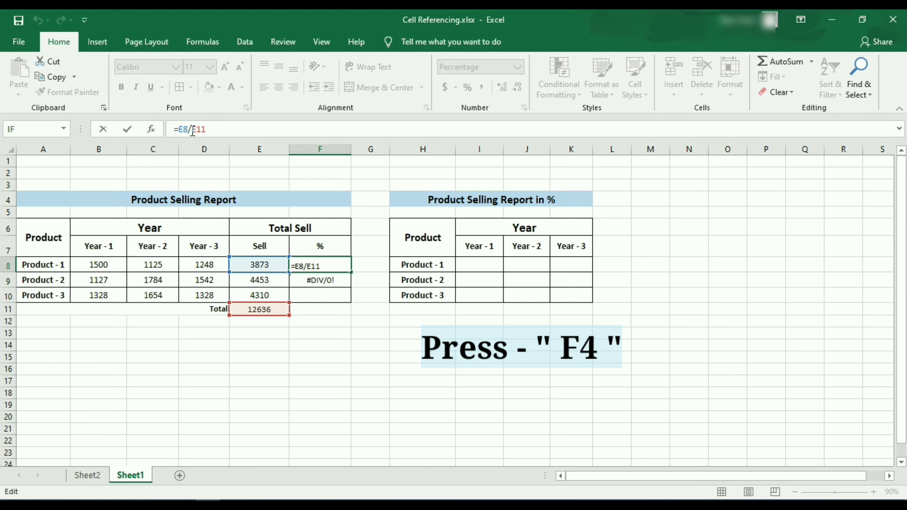
key(F4)
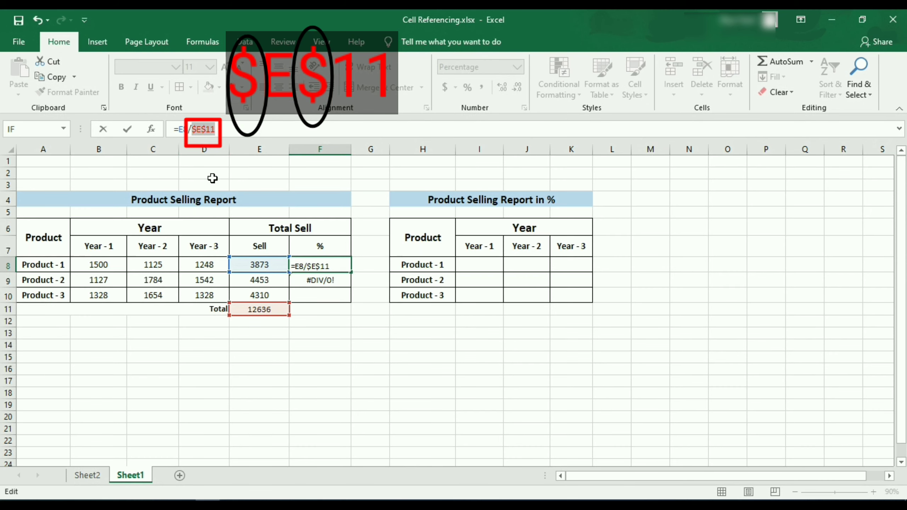
key(F4)
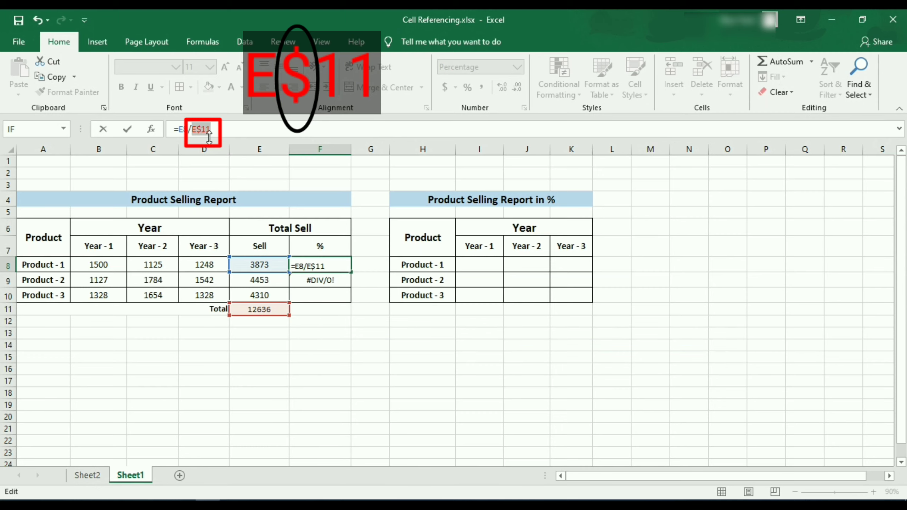
key(F4)
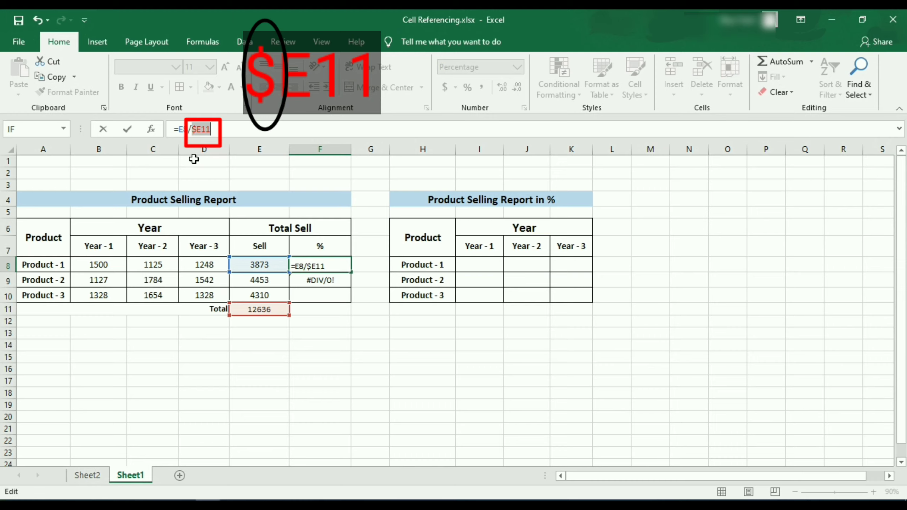
key(F4)
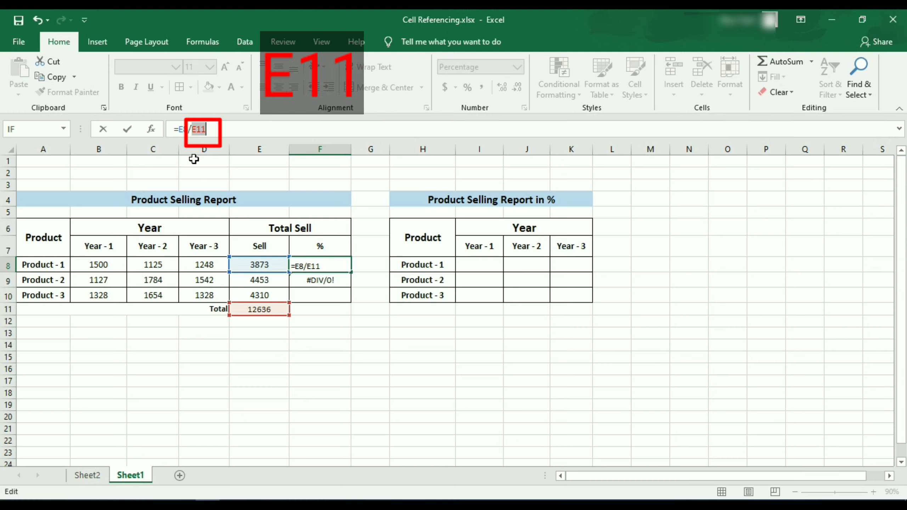
key(F4)
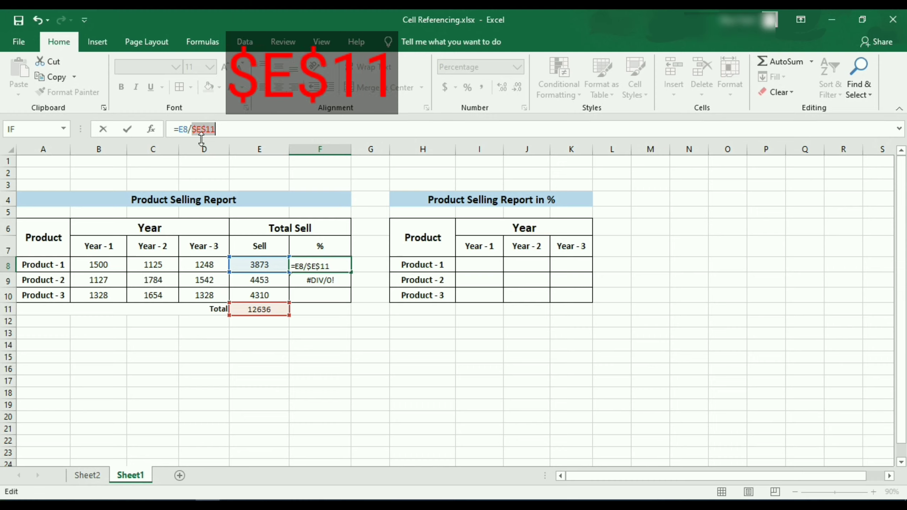
key(Return)
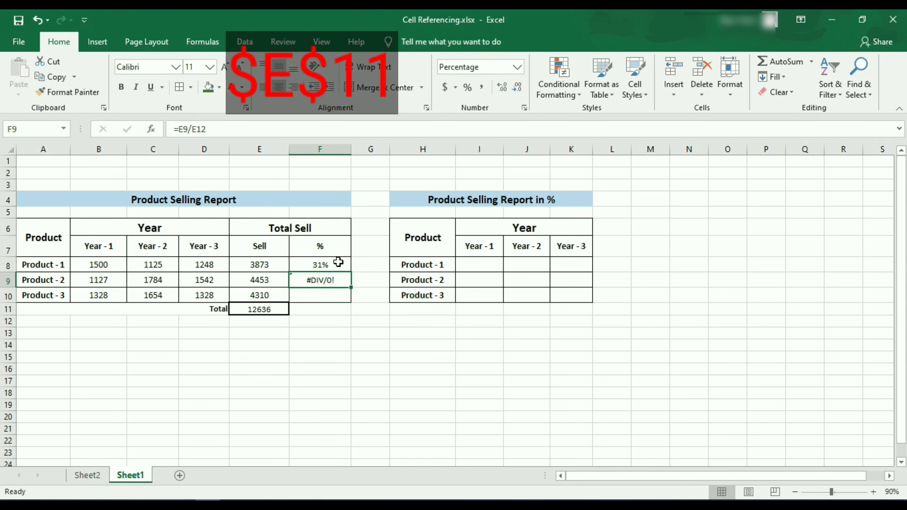
Step: Fill F8's formula down through F10, giving 31%, 35% and 34%
click(336, 264)
drag(350, 272, 352, 302)
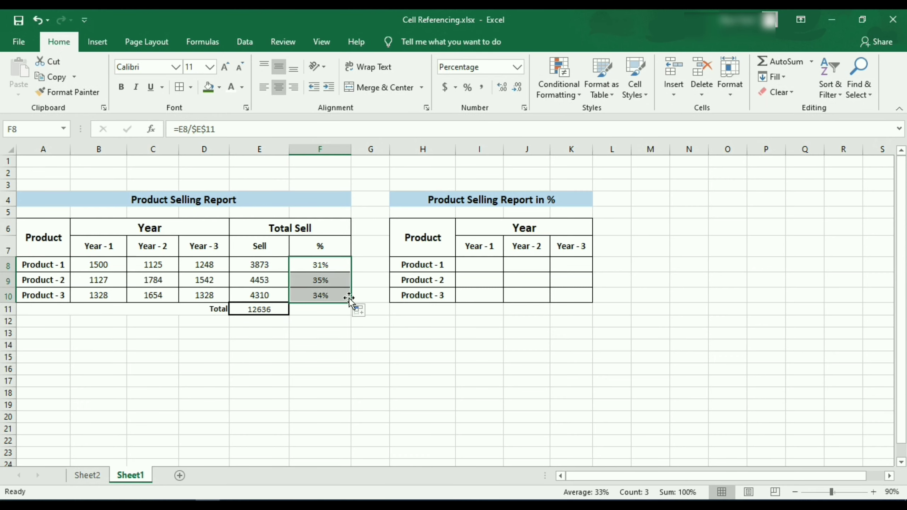
click(323, 268)
click(205, 123)
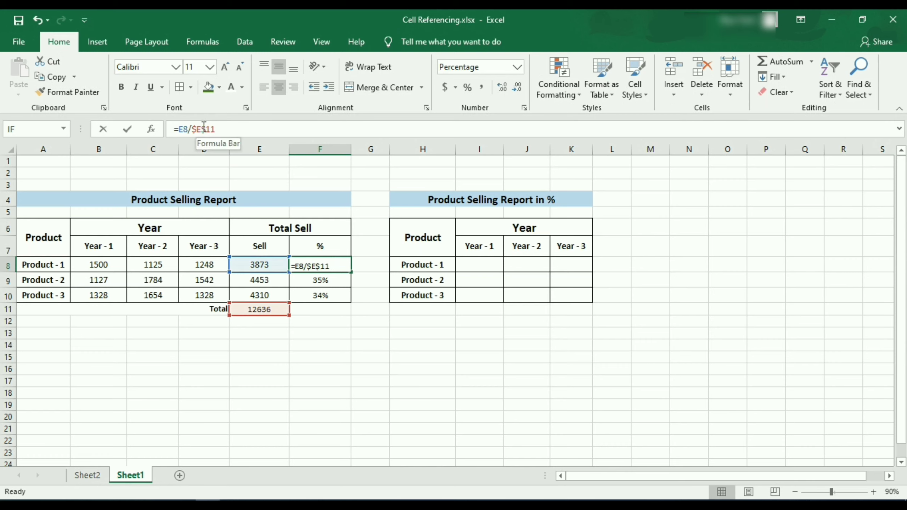
key(Escape)
Step: Confirm F9 and F10 both divide by $E$11, then select E8's SUM formula
click(325, 279)
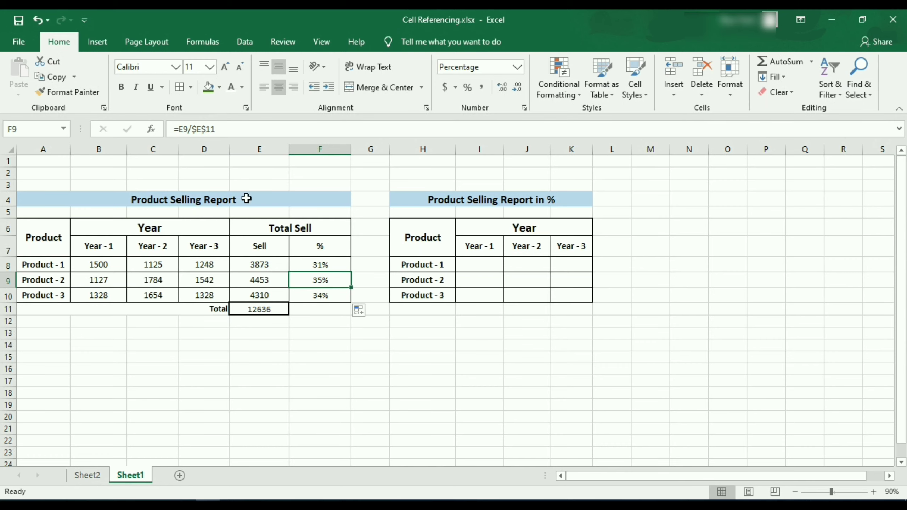
key(F2)
key(Escape)
click(320, 292)
click(203, 130)
key(Escape)
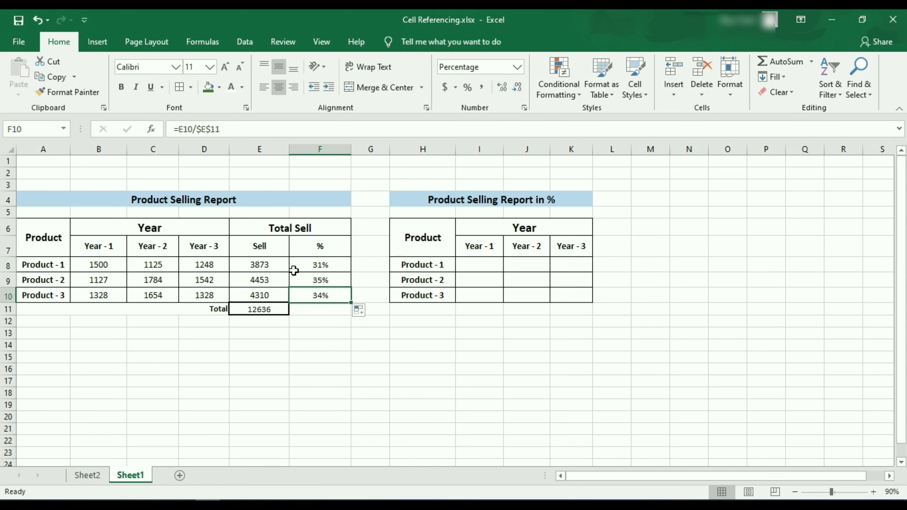
click(329, 346)
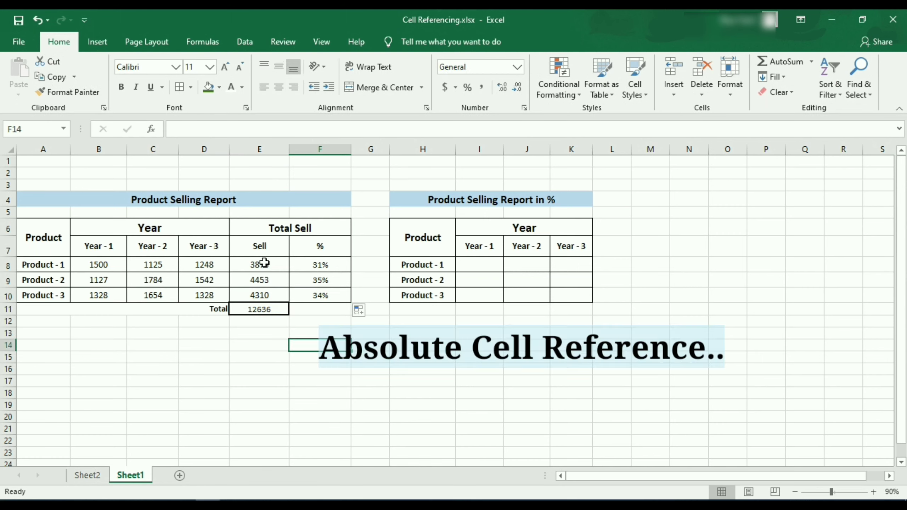
click(264, 264)
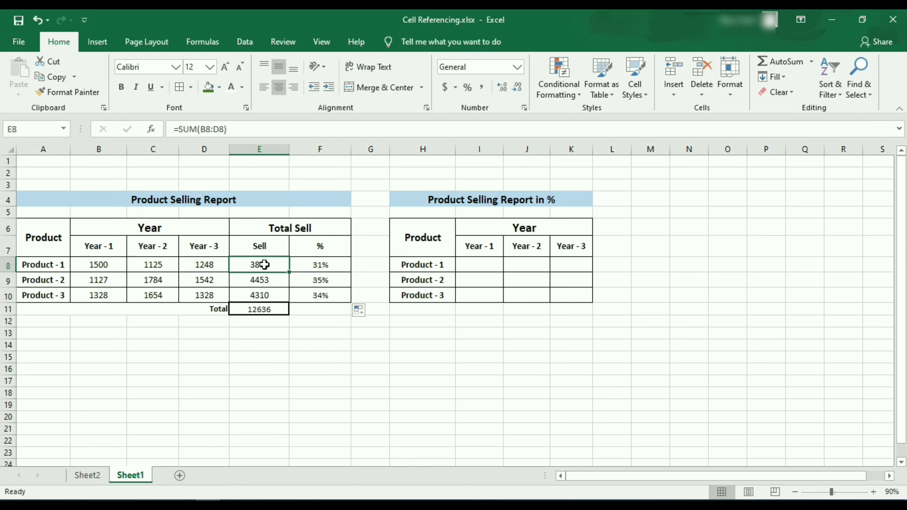
click(479, 265)
text(=)
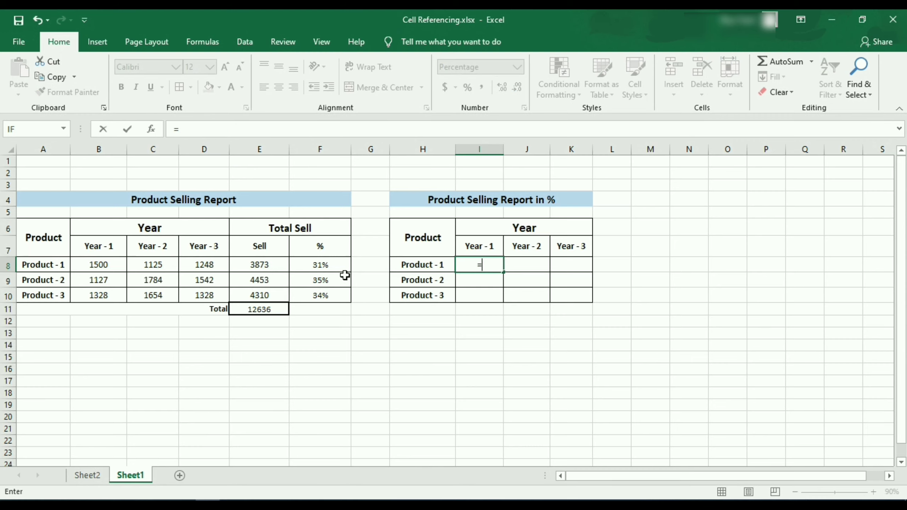
click(94, 265)
text(/)
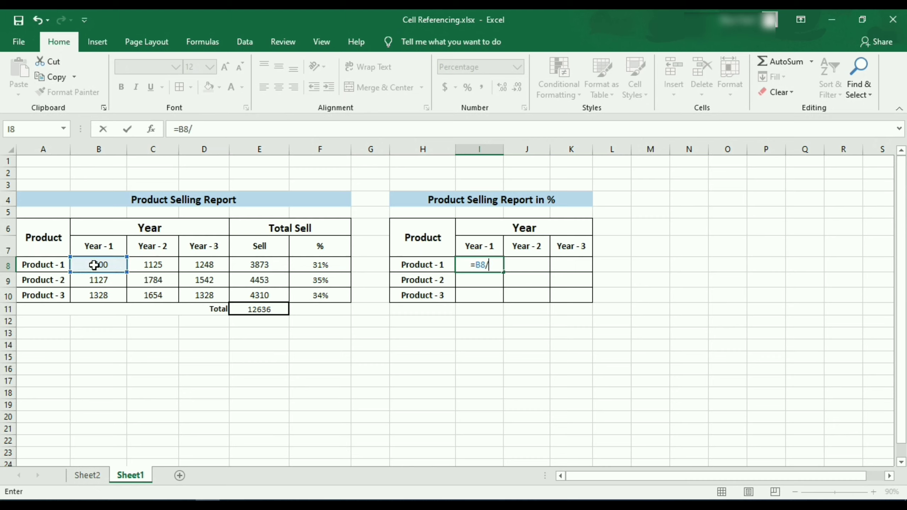
click(256, 266)
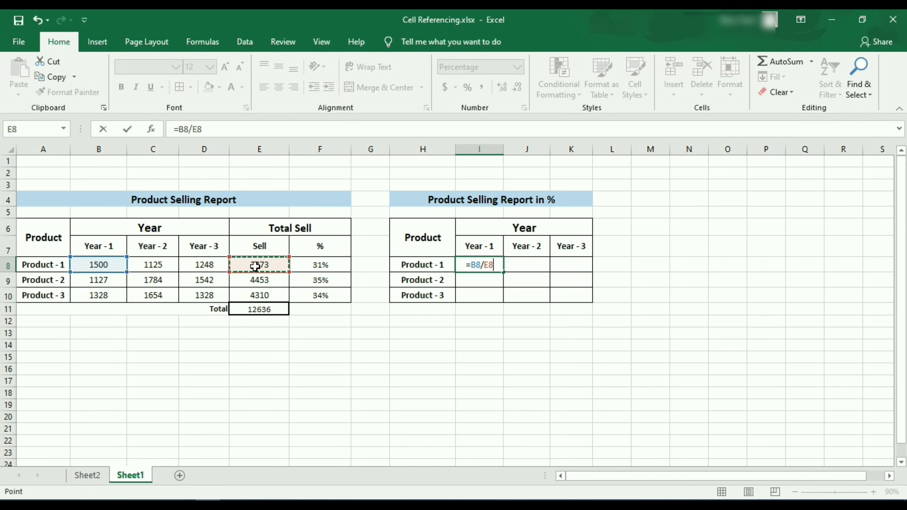
key(Return)
click(493, 264)
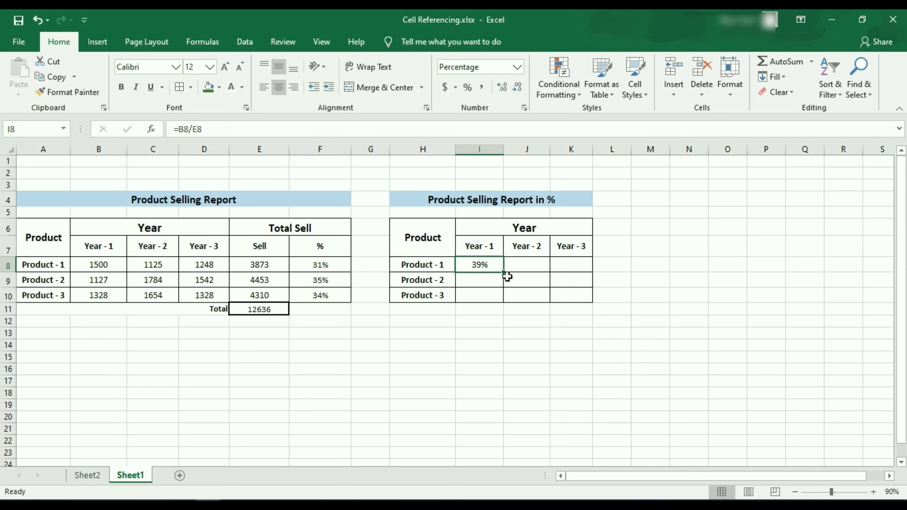
drag(504, 274, 577, 266)
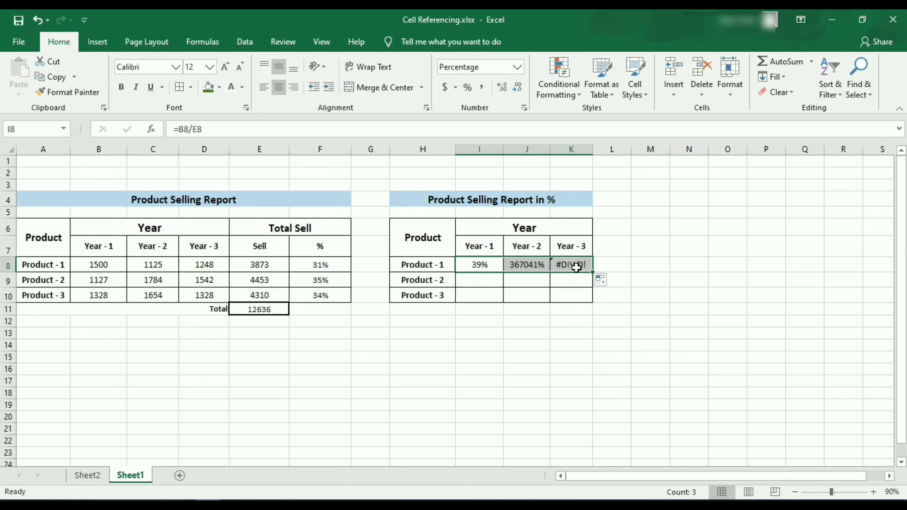
click(533, 265)
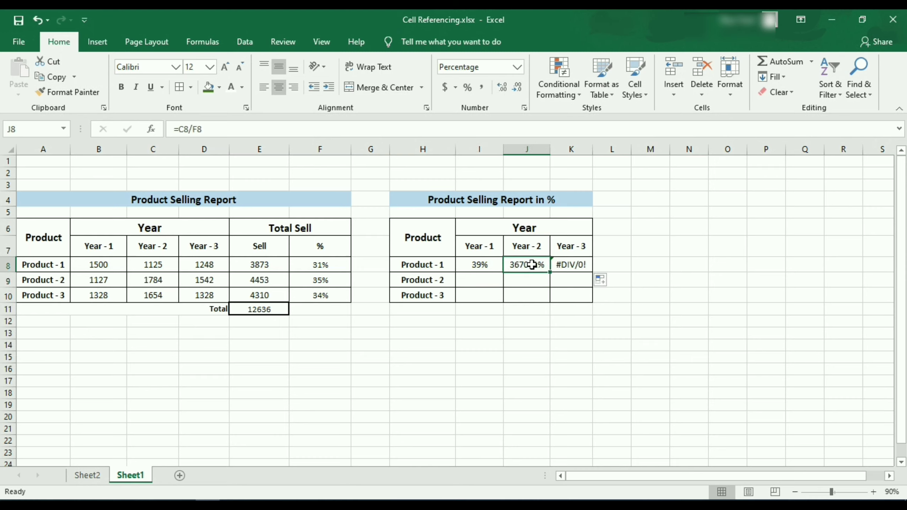
click(486, 265)
click(197, 129)
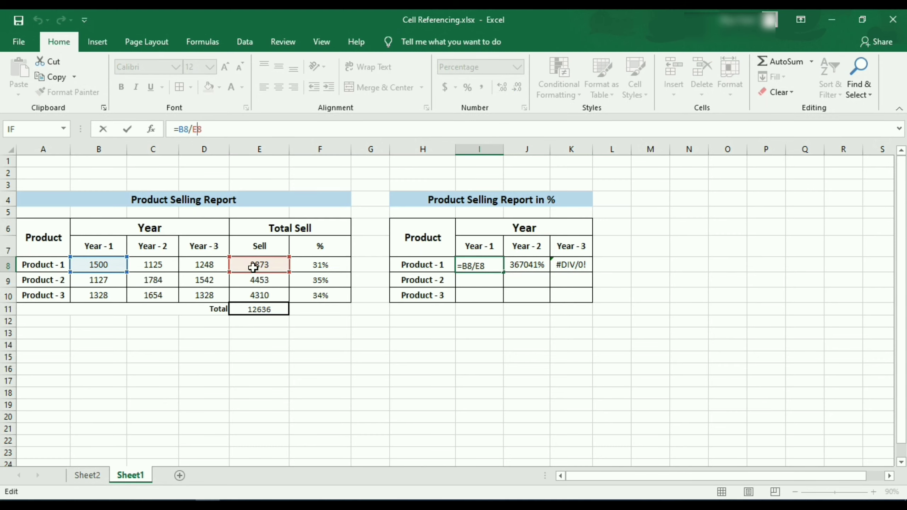
key(Return)
click(526, 268)
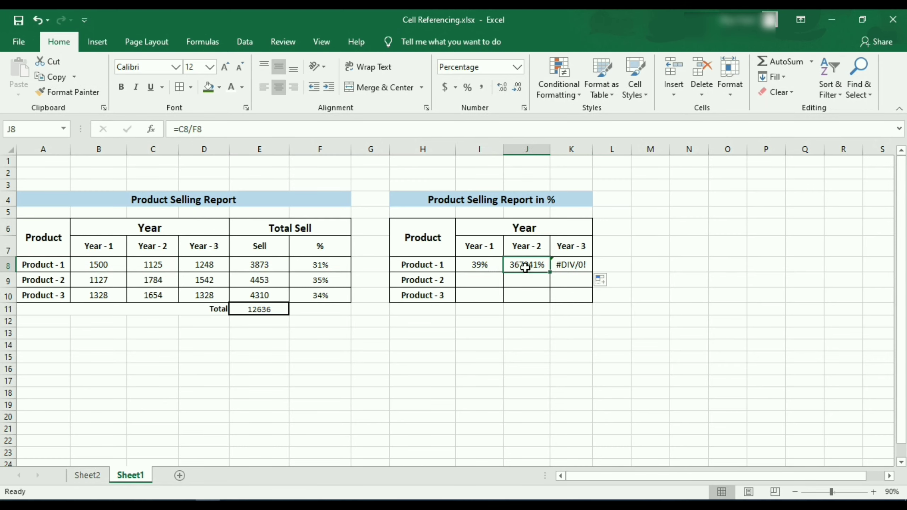
click(218, 130)
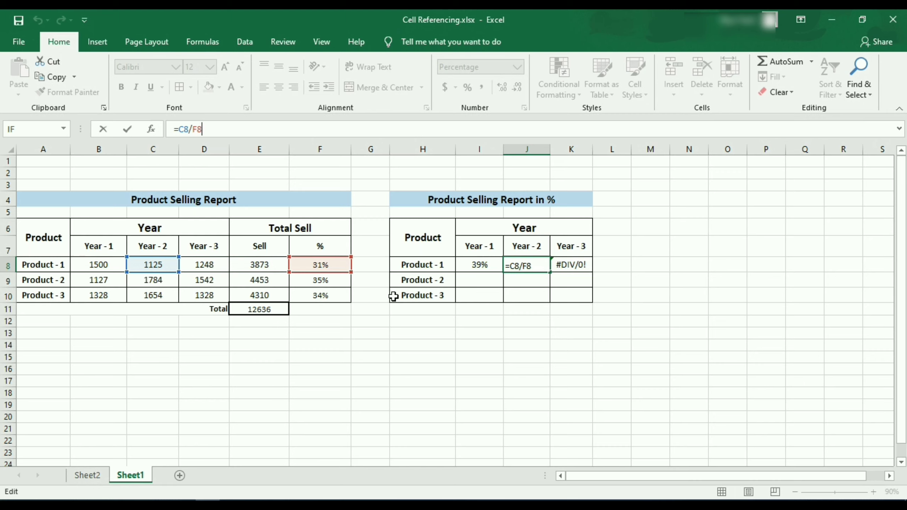
Step: Change the Product - 1 Year - 1 formula to =B8/$E$8 with F4
key(ctrl+Return)
click(479, 263)
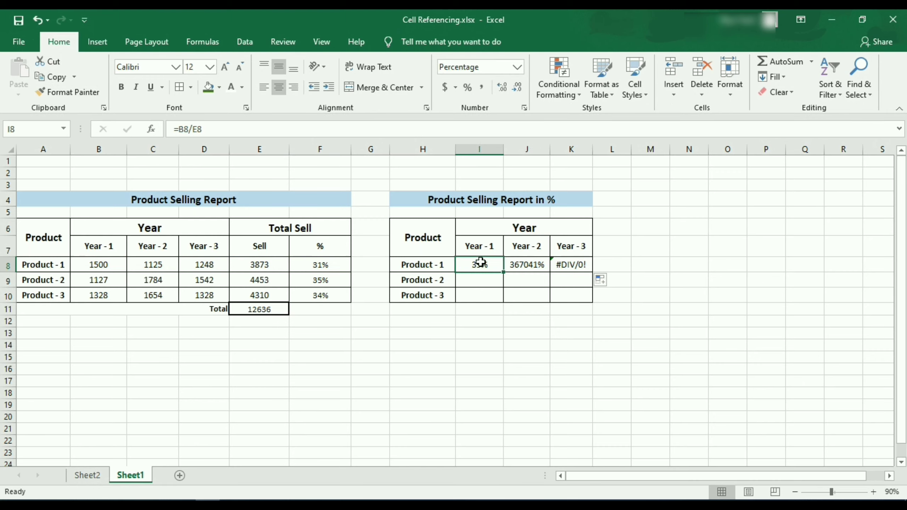
click(194, 134)
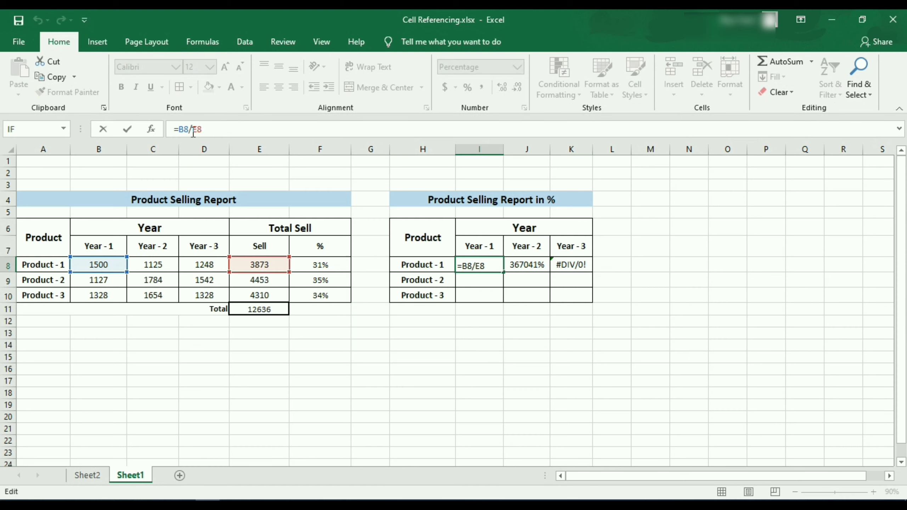
key(F4)
key(Return)
Step: Copy =B8/$E$8 across to Year - 3, check its references, and fill down through Product - 3
click(489, 264)
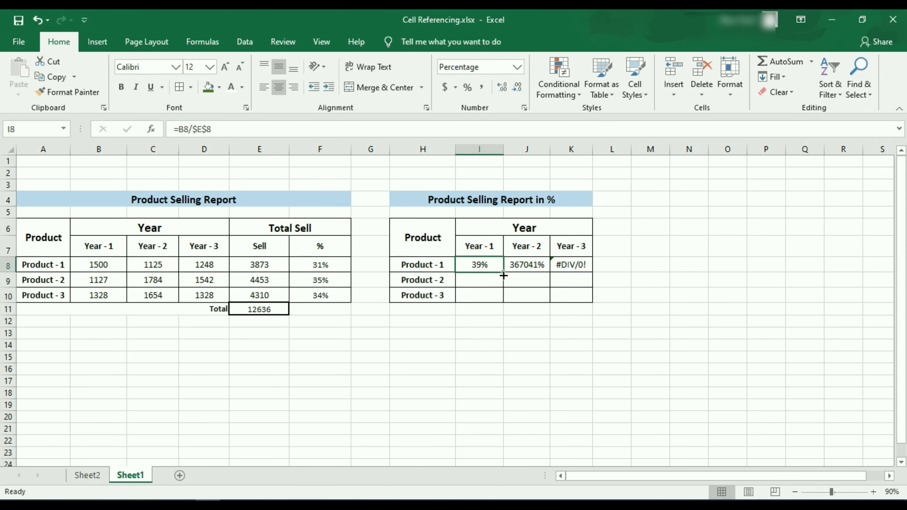
drag(503, 275, 575, 272)
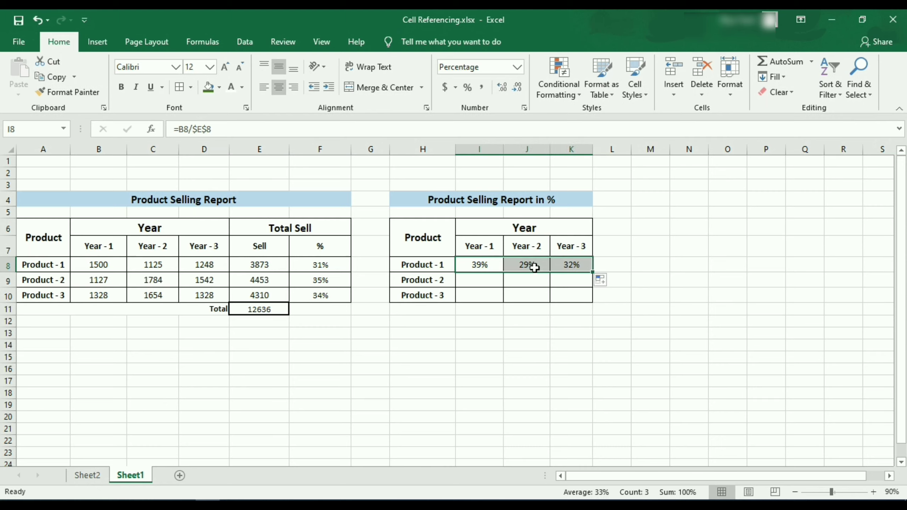
click(535, 268)
click(226, 128)
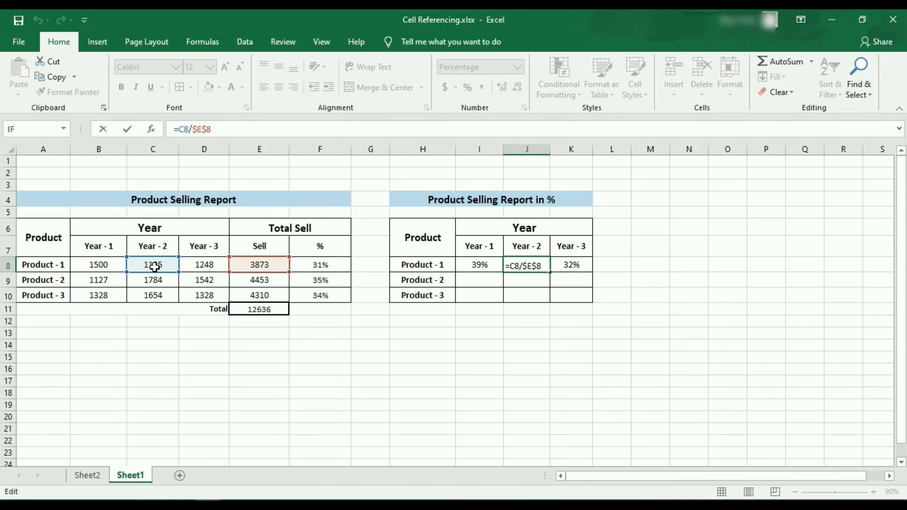
key(Escape)
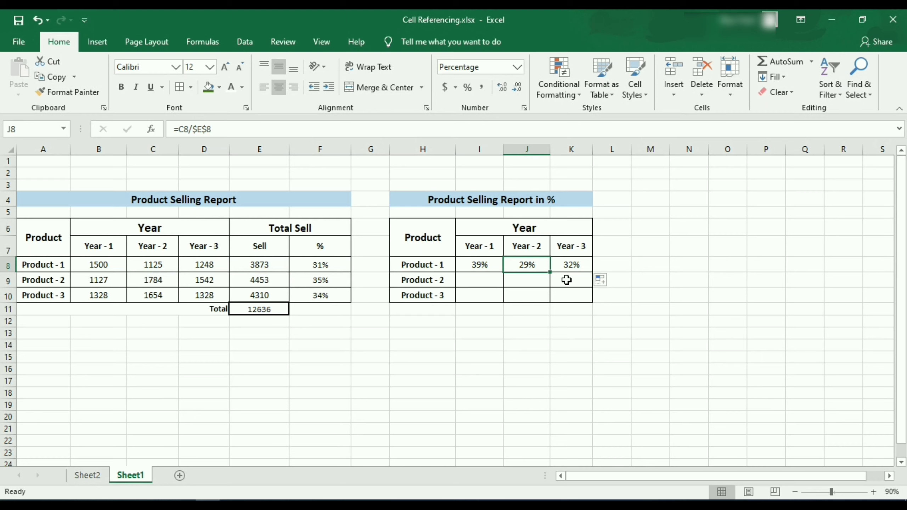
click(575, 261)
click(201, 129)
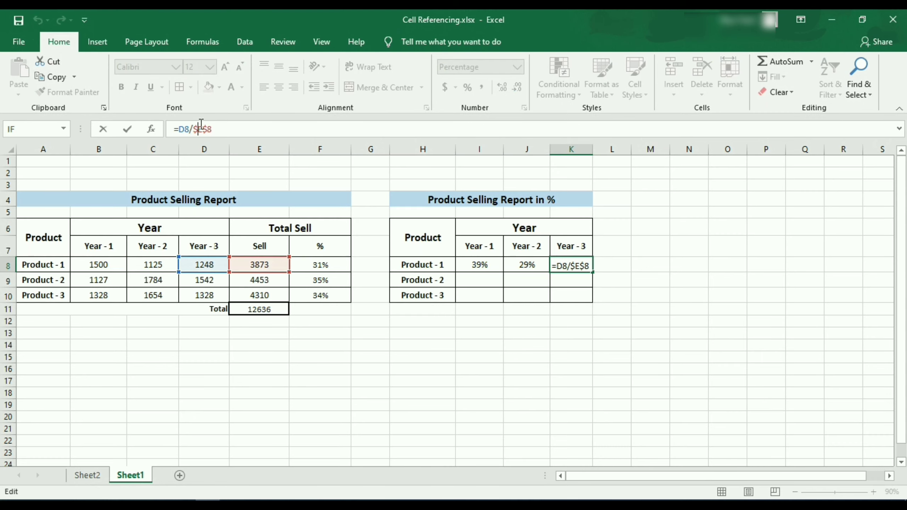
key(Escape)
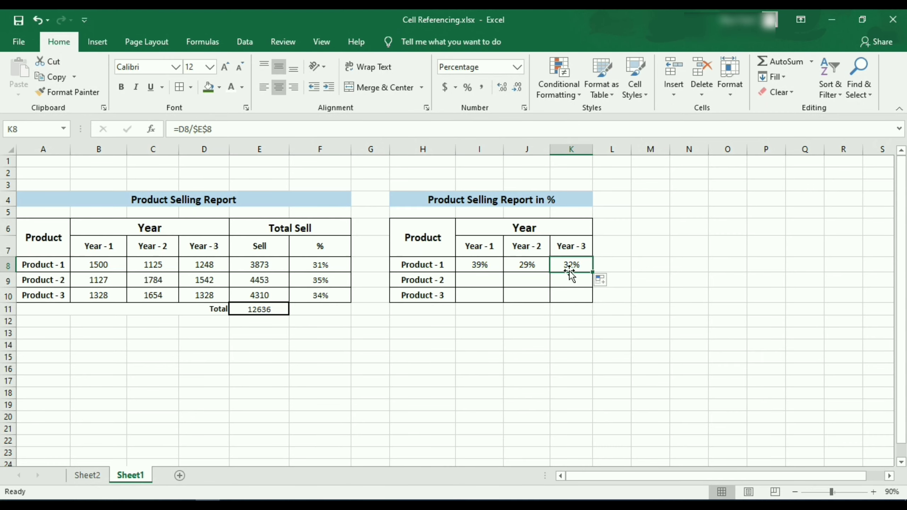
mouse_move(471, 264)
mouse_down()
mouse_move(572, 264)
mouse_move(592, 300)
mouse_up()
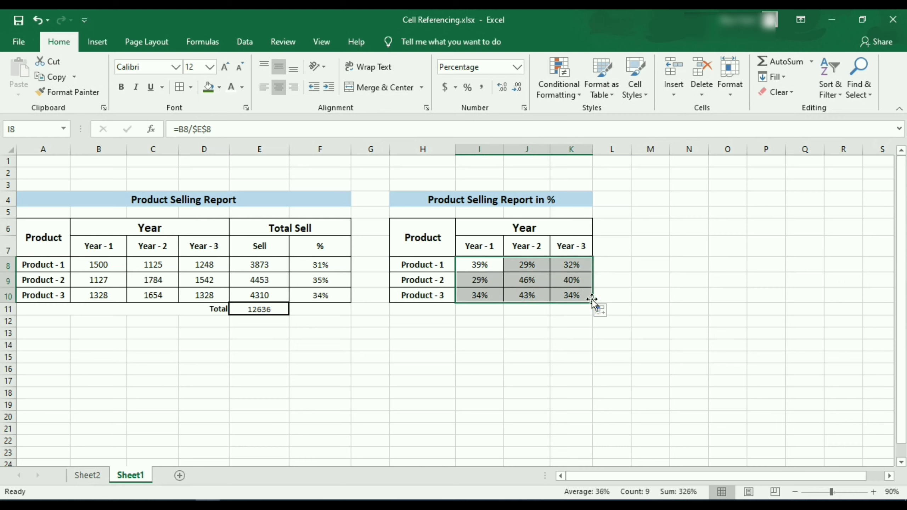
click(484, 280)
click(202, 129)
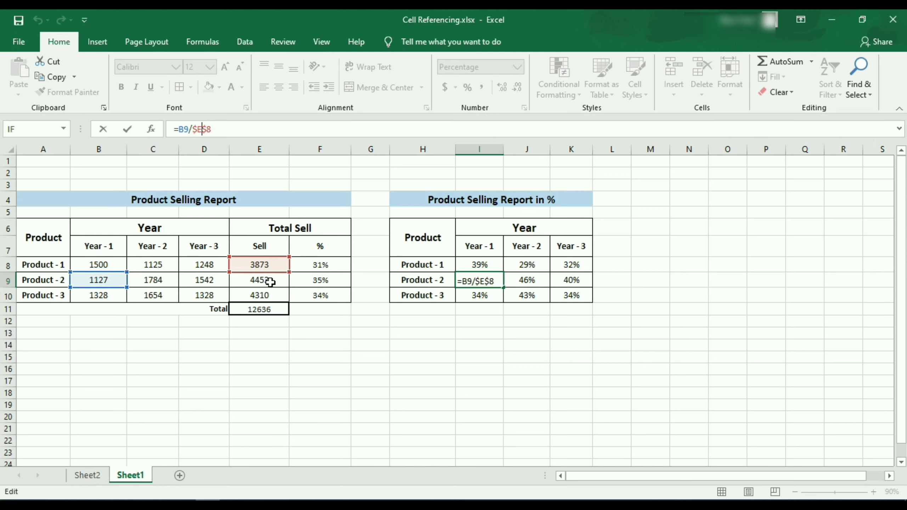
key(Escape)
click(270, 282)
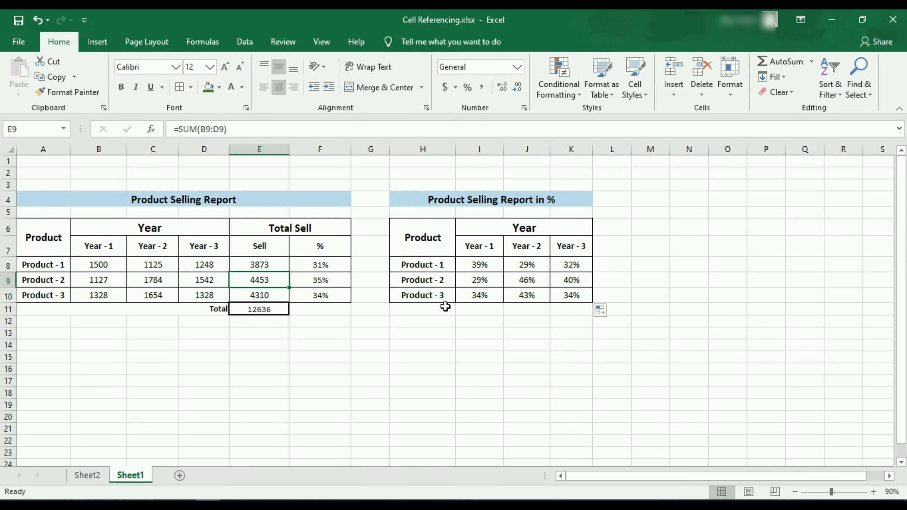
click(576, 295)
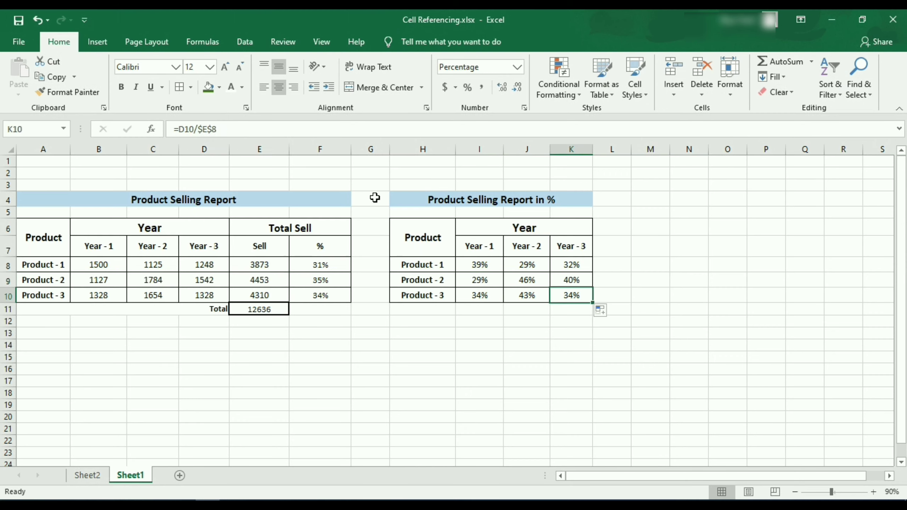
key(F2)
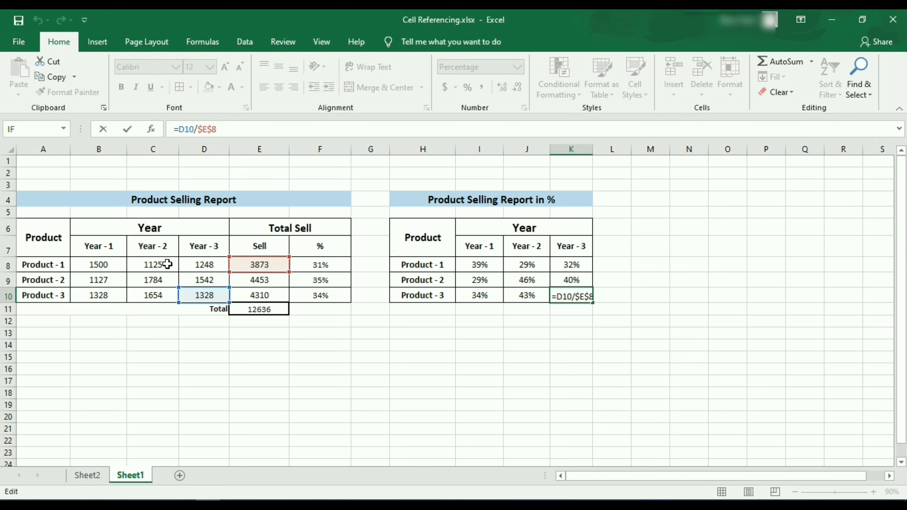
key(ctrl+Return)
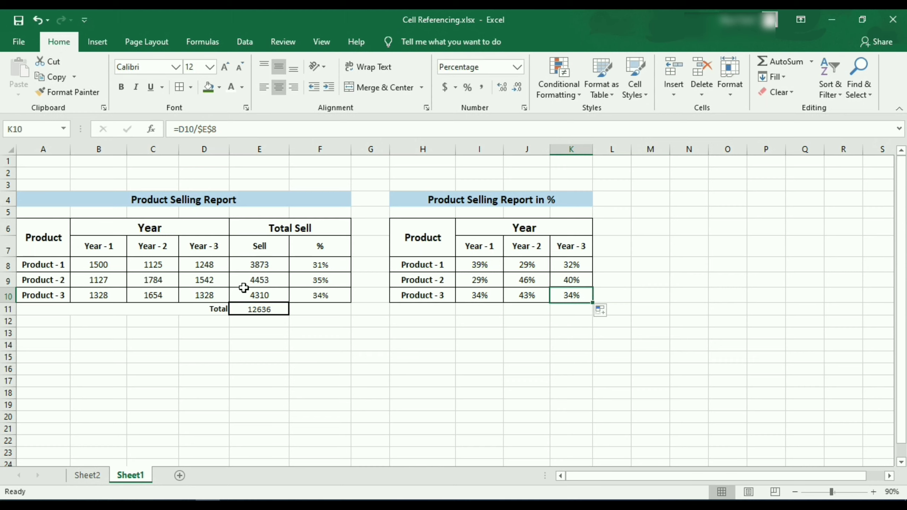
click(481, 265)
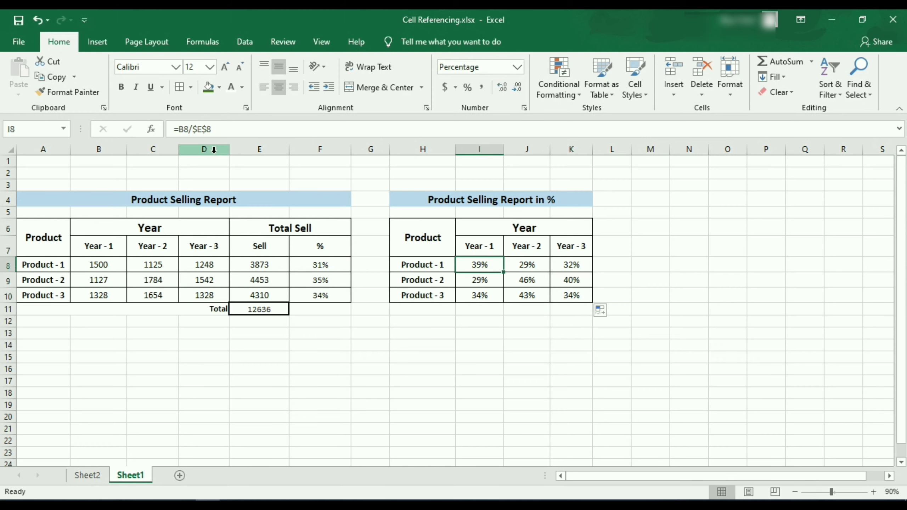
Step: Switch the Year - 1 total reference to mixed $E8, giving =B8/$E8 at 39%
click(192, 129)
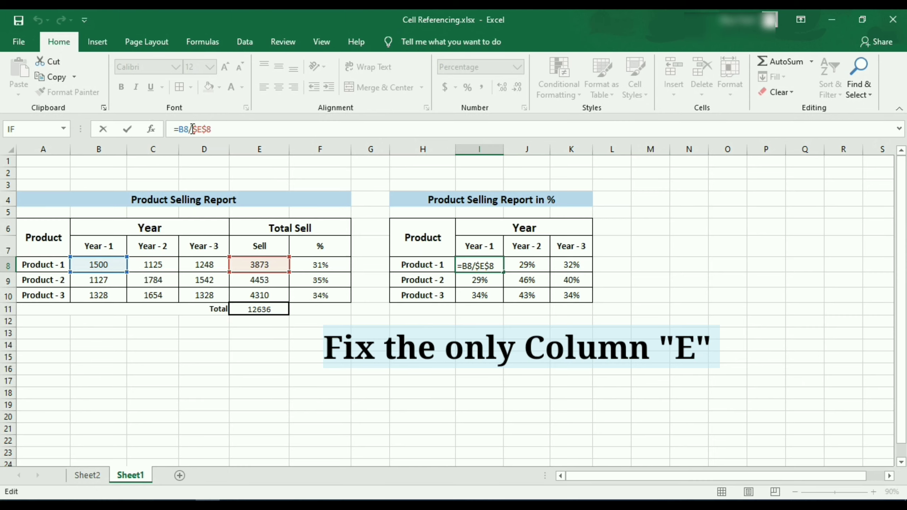
key(F4)
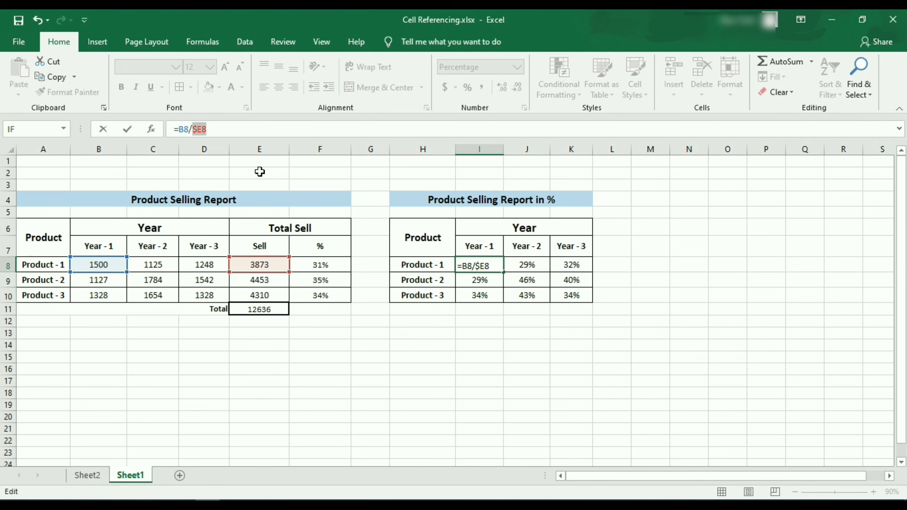
key(Return)
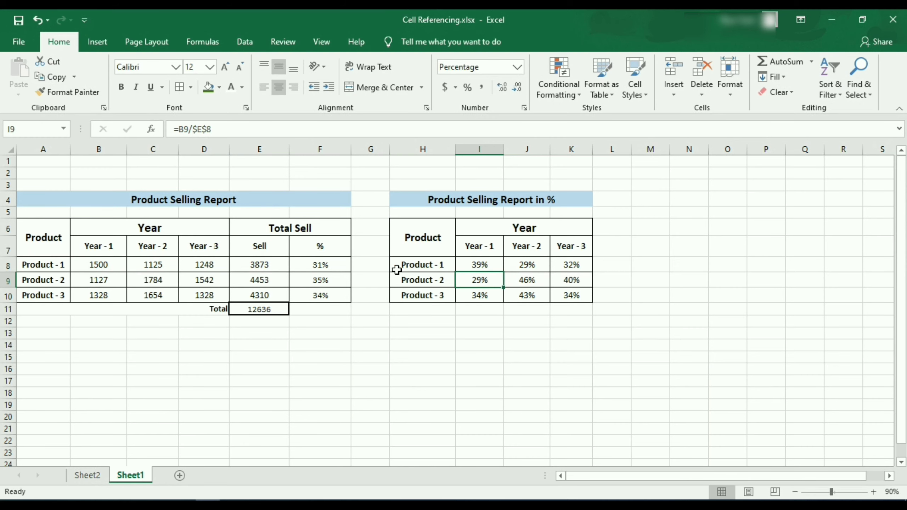
click(485, 265)
click(200, 129)
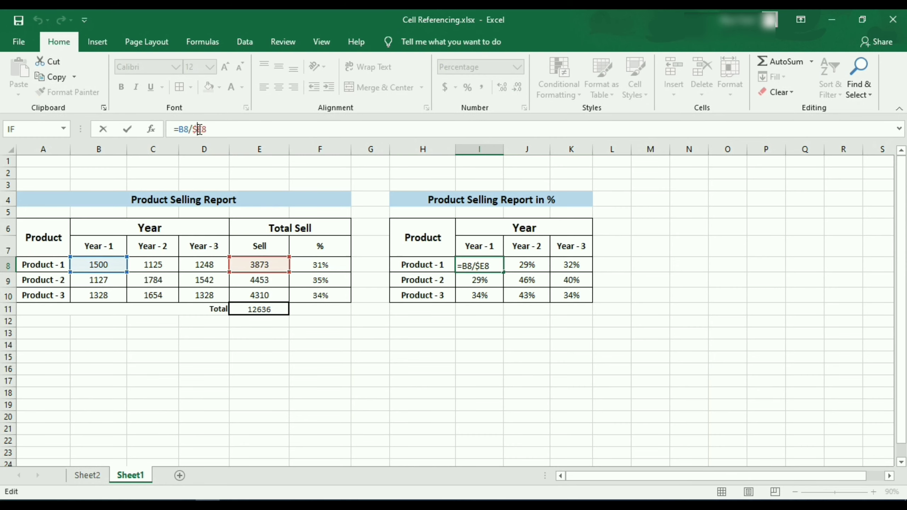
key(Escape)
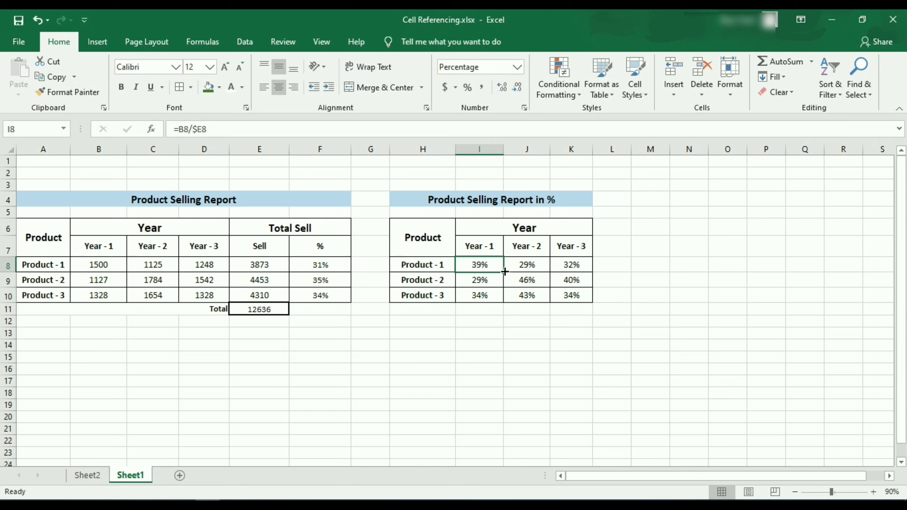
Step: Fill =B8/$E8 across the whole % table, then verify =B9/$E9 and =D10/$E10
mouse_move(499, 272)
mouse_down()
mouse_move(592, 273)
mouse_move(593, 302)
mouse_up()
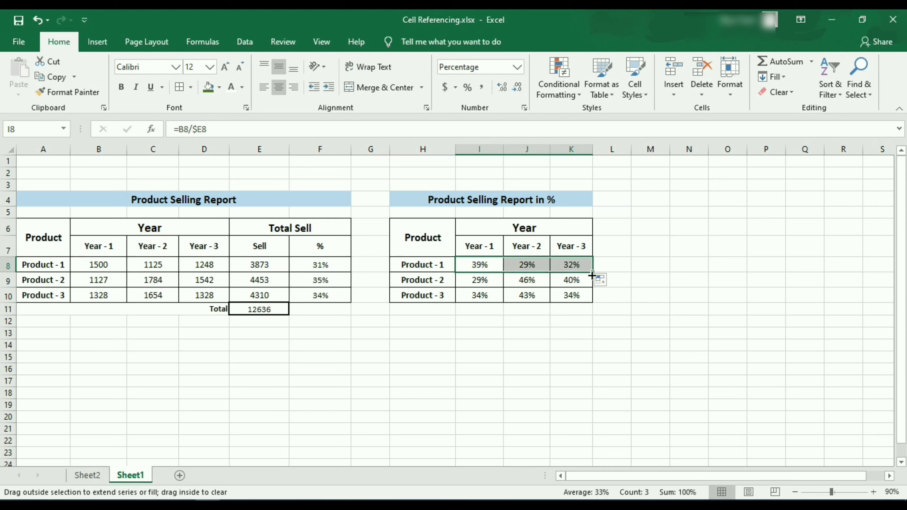
click(481, 283)
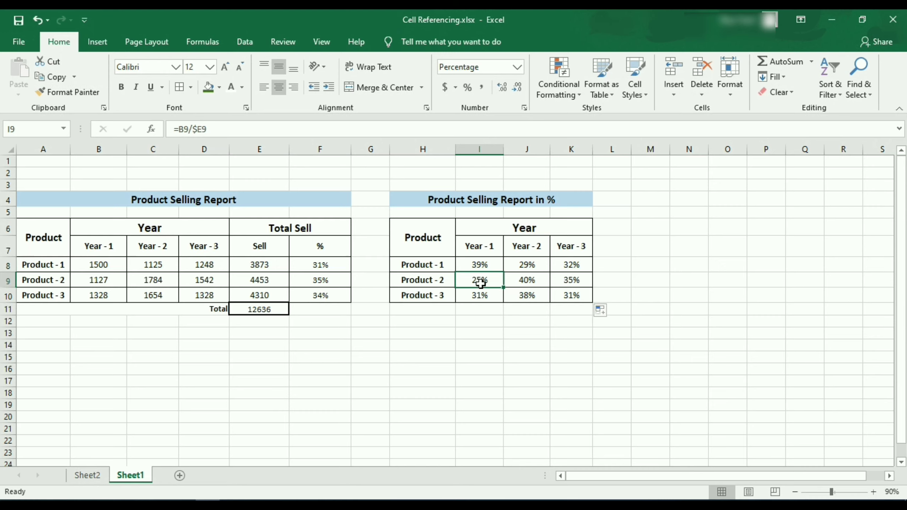
click(201, 131)
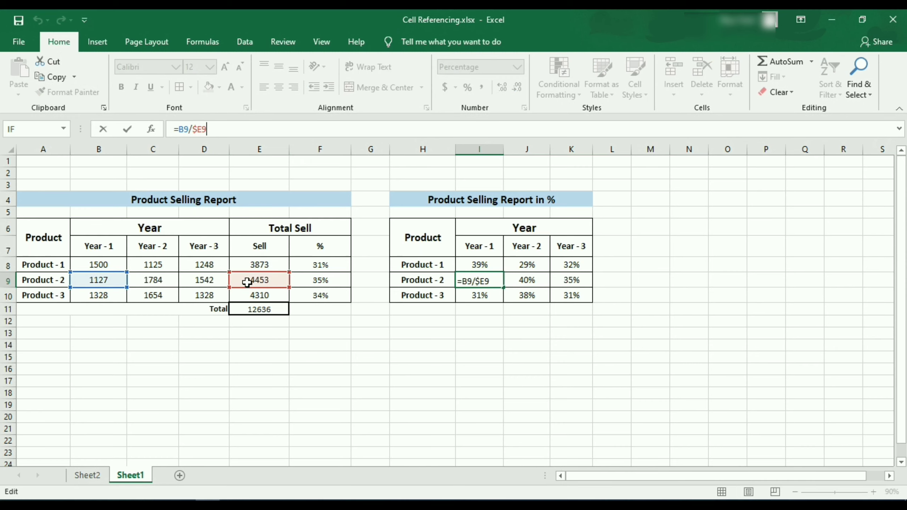
key(ctrl+Return)
click(571, 299)
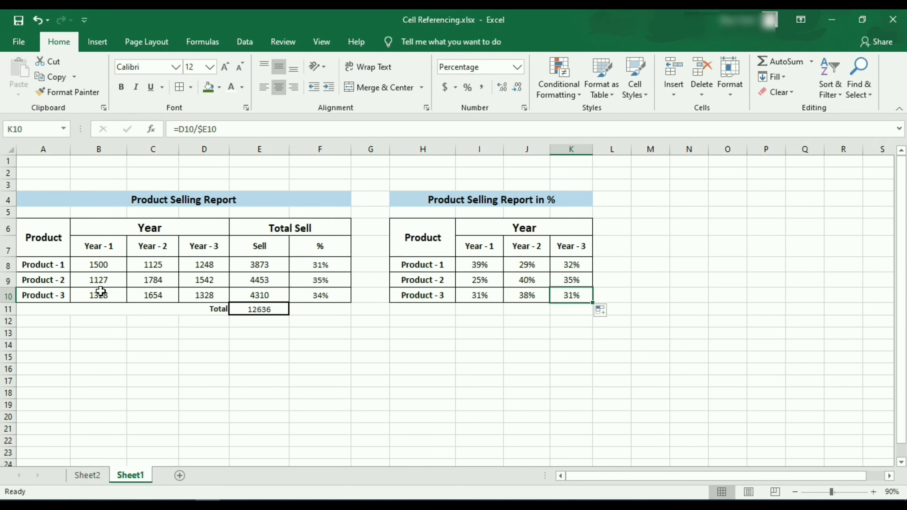
click(235, 129)
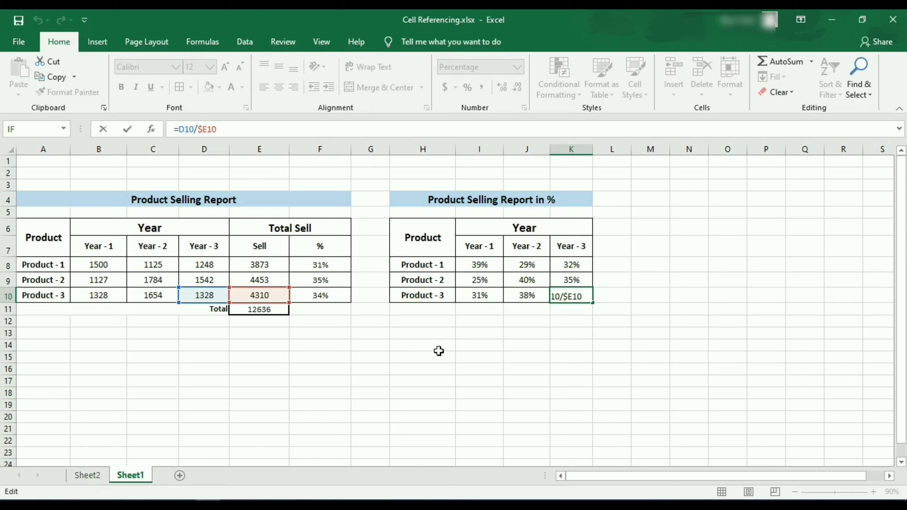
key(ctrl+Return)
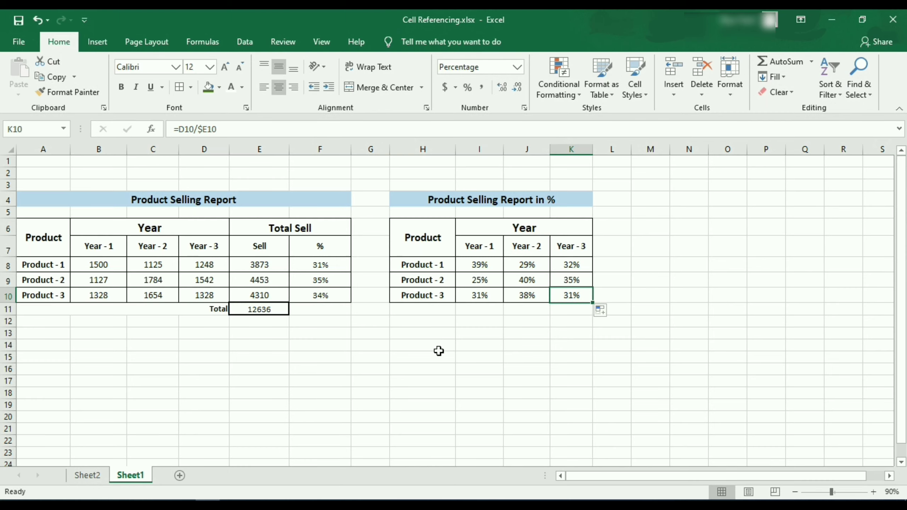